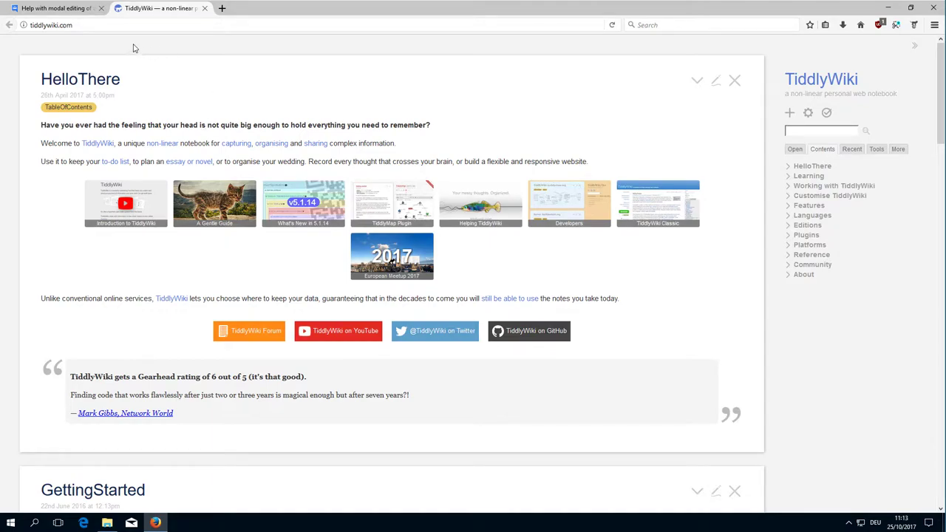
Switch to the forum thread 'Help with modal editing of a tiddler fields'
click(56, 8)
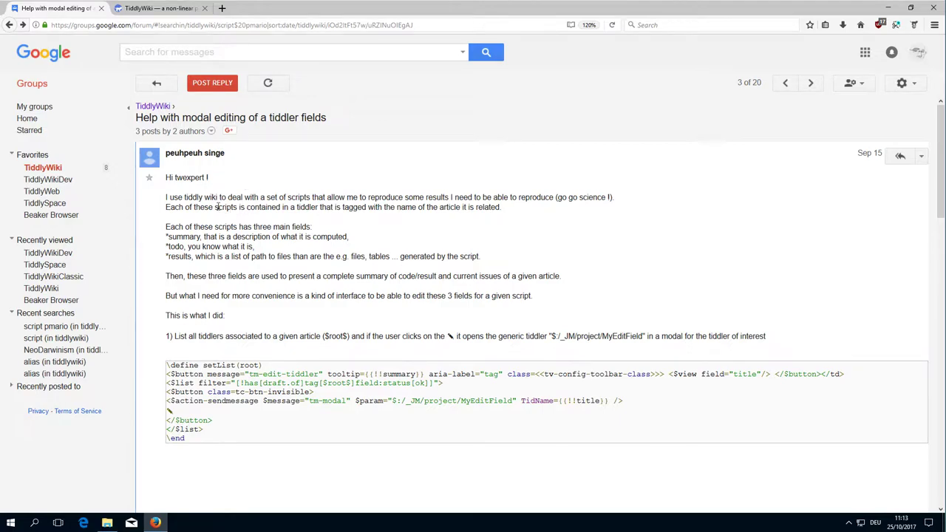
drag(166, 198, 201, 198)
Read down through the forum post, then scroll back to the opening question
scroll(302, 254, down, 1)
scroll(301, 255, down, 3)
scroll(302, 254, down, 2)
scroll(301, 254, down, 2)
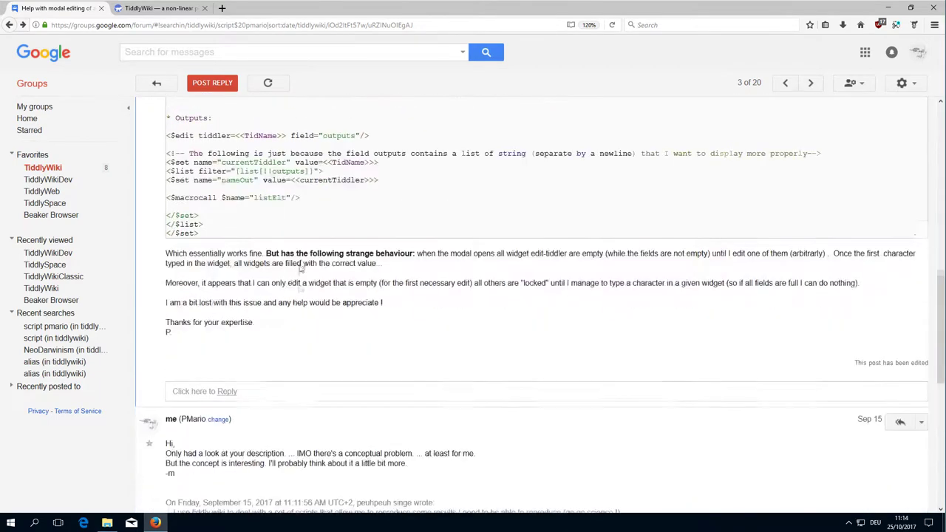
scroll(302, 255, down, 3)
scroll(265, 204, up, 1)
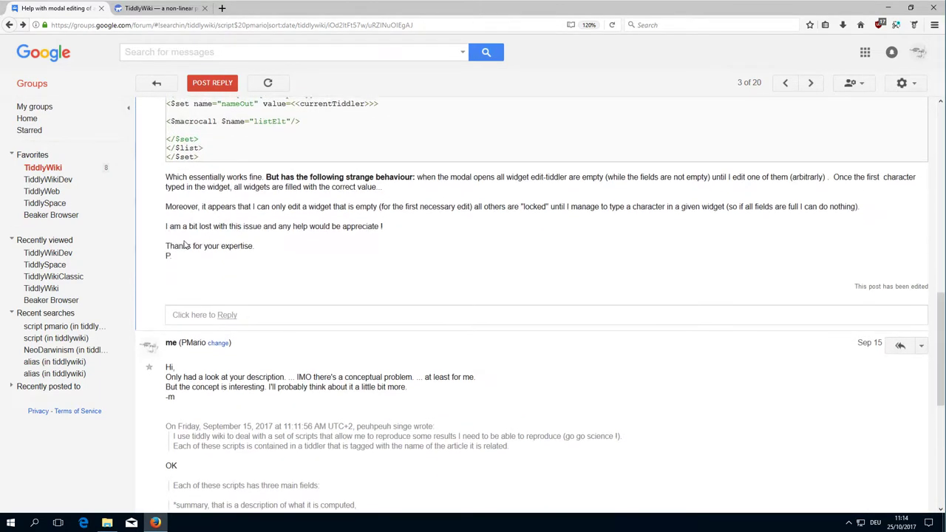
drag(164, 228, 239, 229)
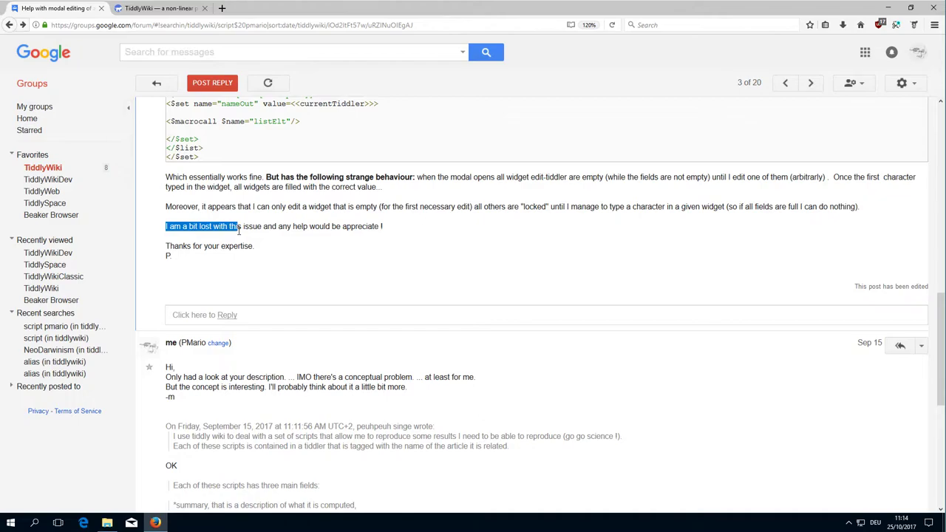
scroll(362, 264, up, 1)
scroll(362, 265, up, 5)
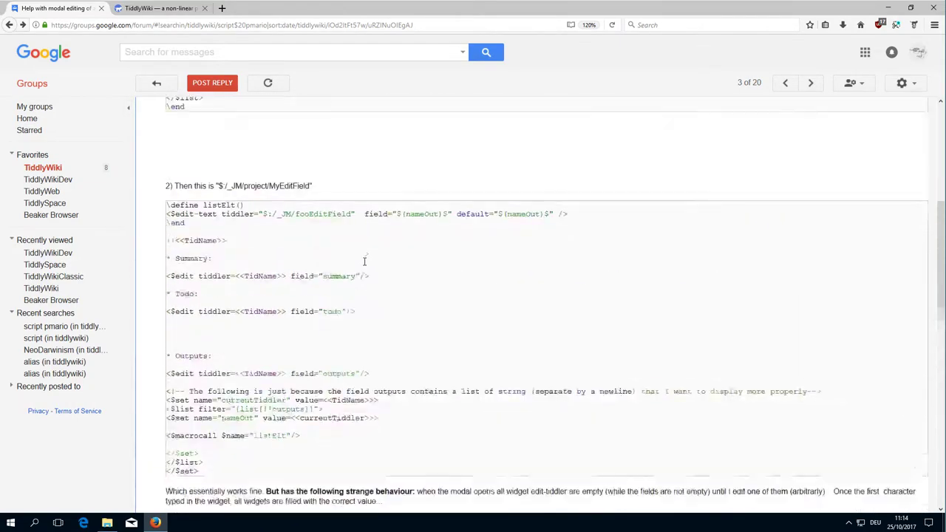
scroll(385, 268, up, 5)
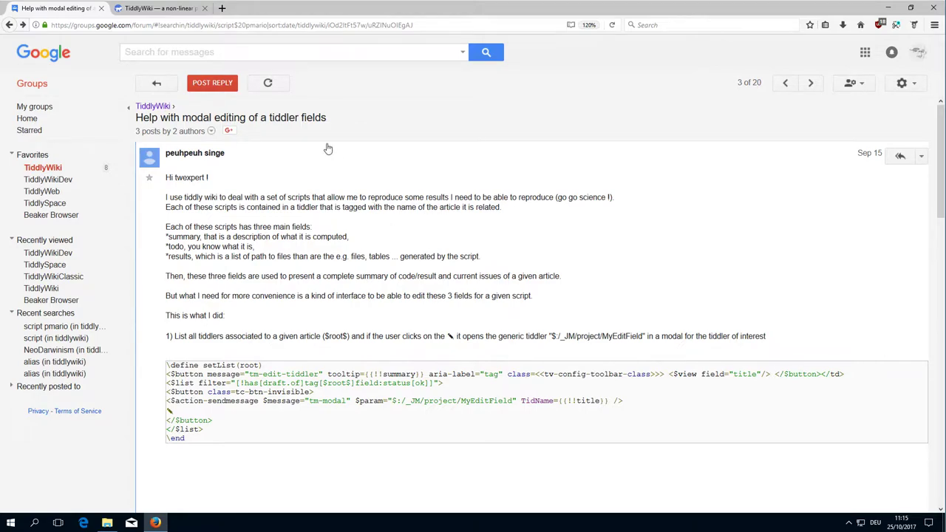
Return to the TiddlyWiki home page and download the empty wiki file
click(182, 9)
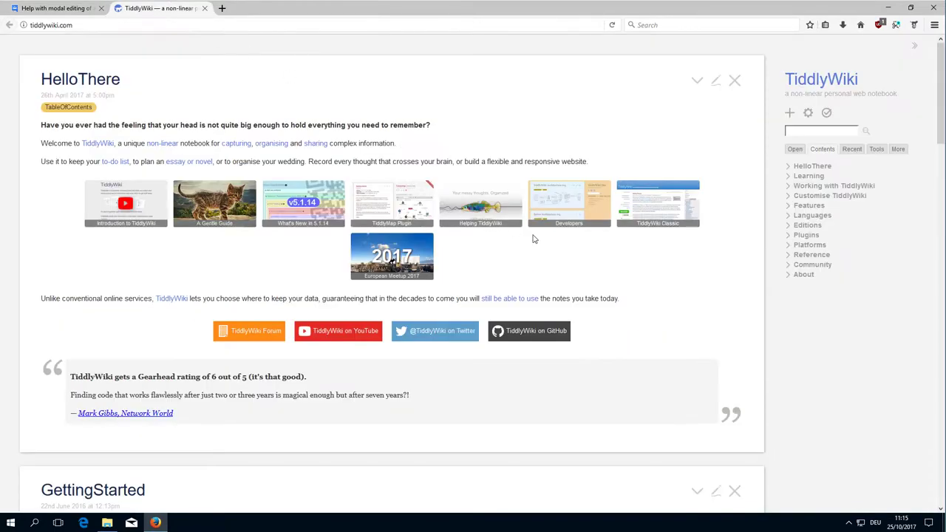
scroll(244, 325, down, 5)
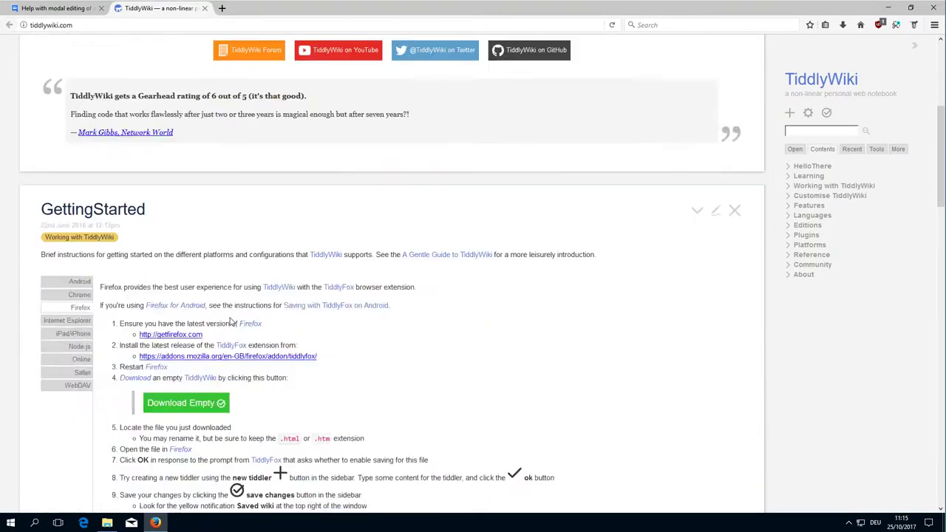
scroll(232, 322, down, 2)
click(197, 294)
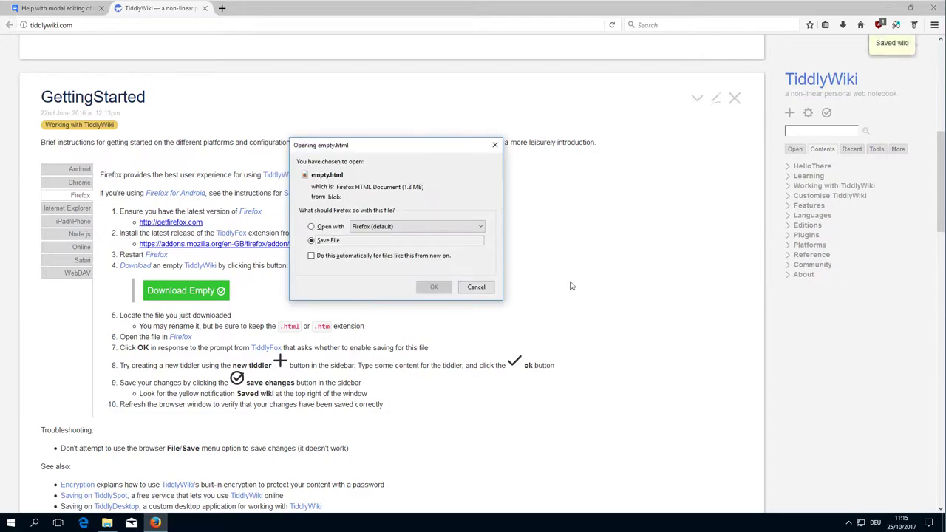
click(434, 287)
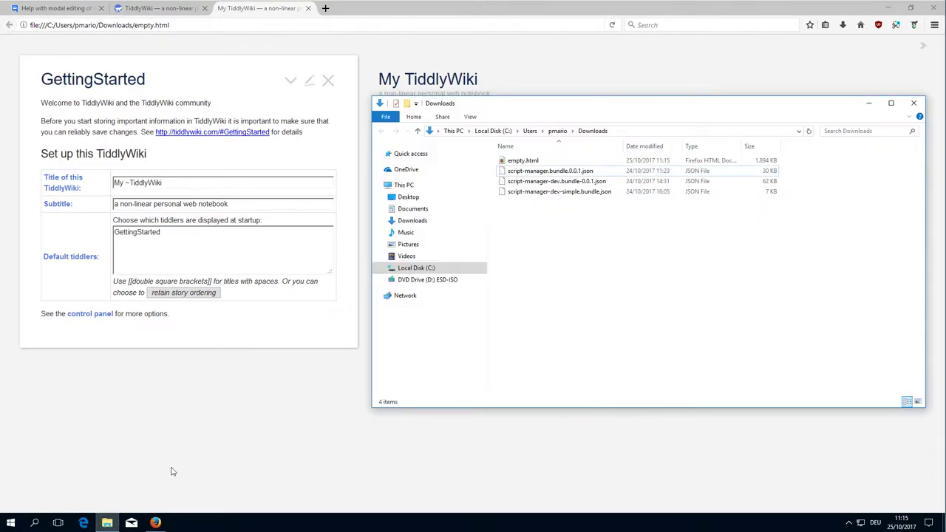
Drop script-manager.bundle.0.0.1.json from Downloads onto the empty wiki
click(561, 173)
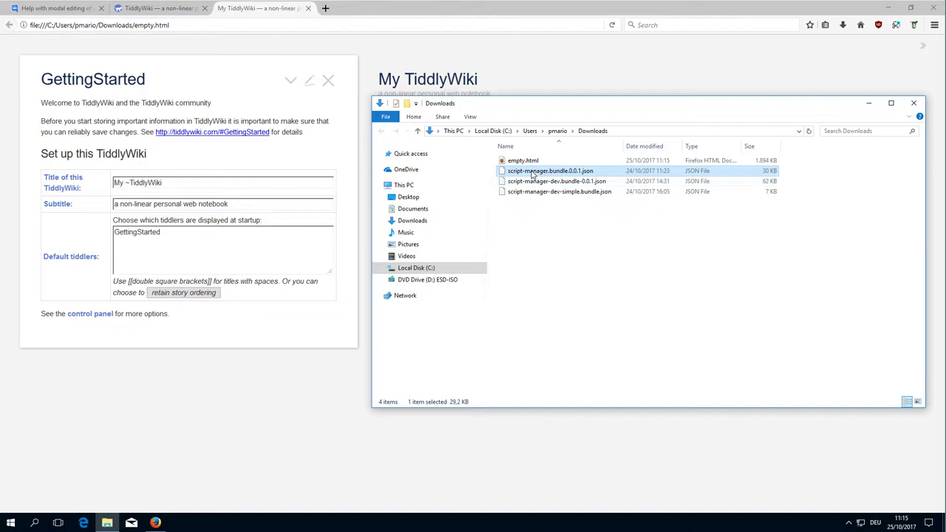
drag(535, 174, 289, 148)
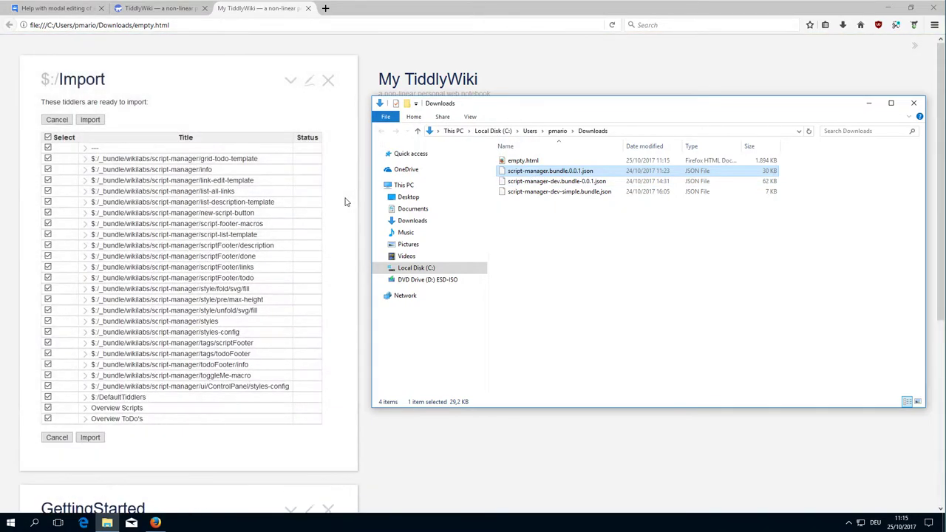
click(345, 202)
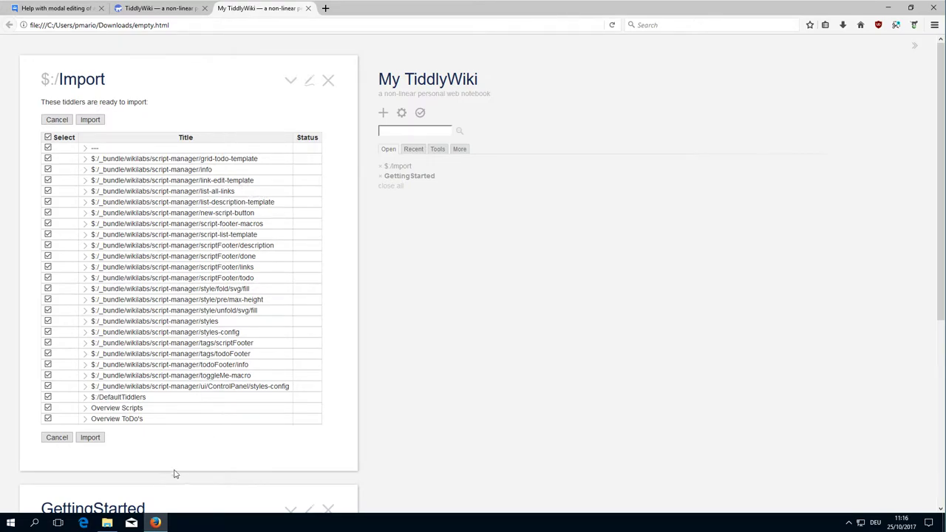
Import all listed script-manager tiddlers and close the Import and GettingStarted tiddlers
click(90, 437)
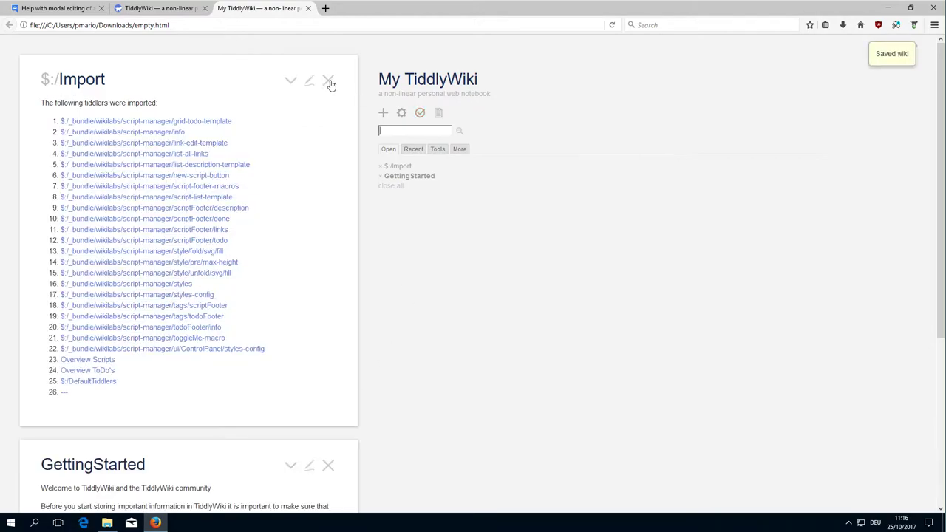
click(328, 80)
click(328, 81)
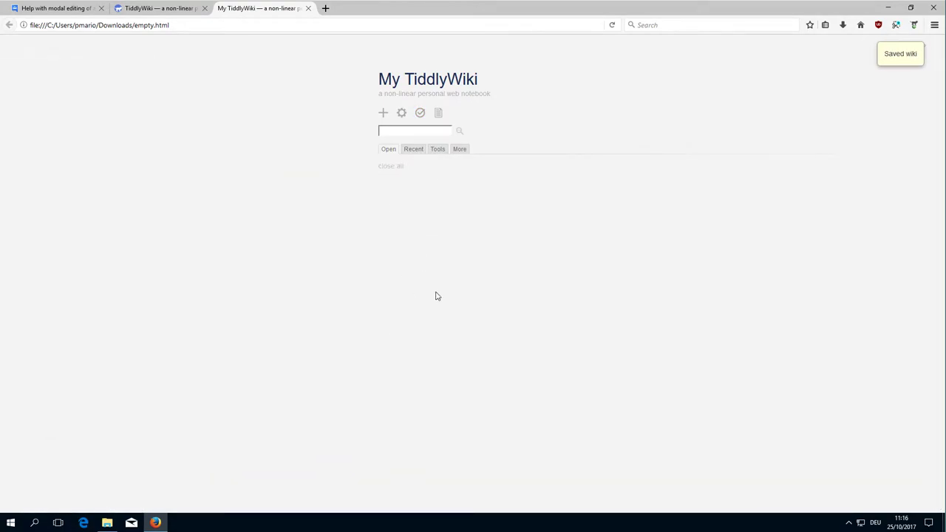
Open Overview Scripts from the Recent list and start a new script draft
click(413, 150)
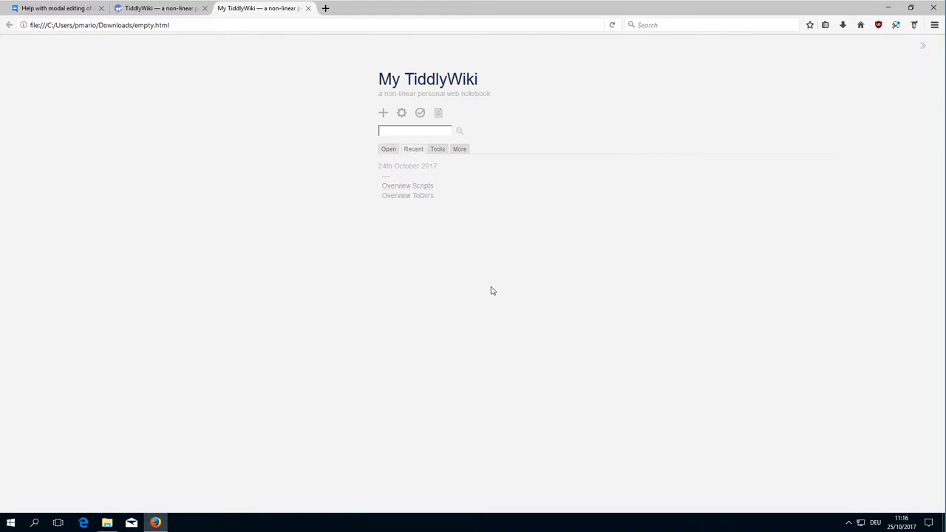
click(411, 186)
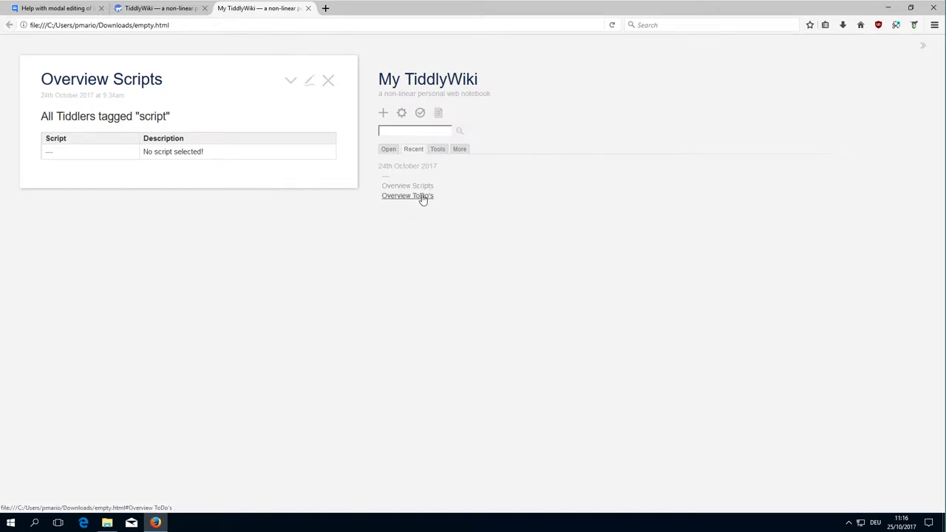
click(438, 113)
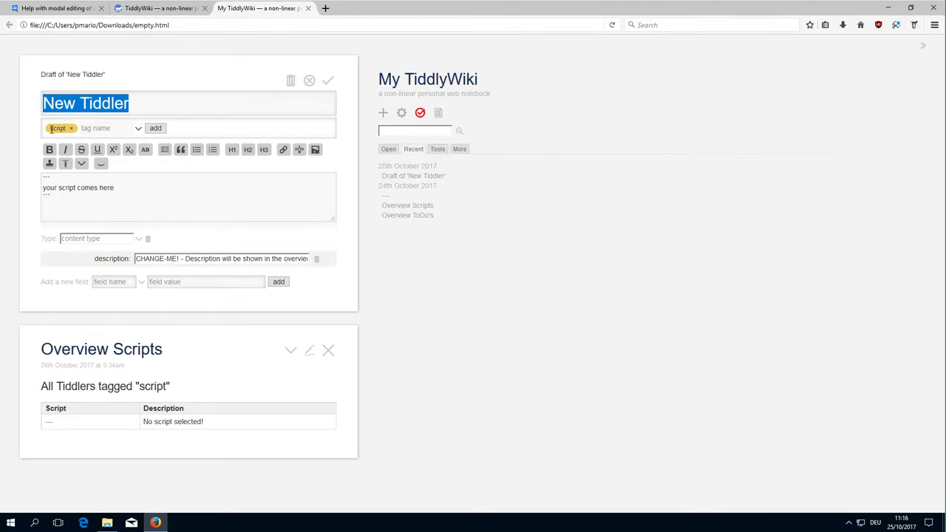
Title the draft 'my new script' and add Info and Code Snippets heading lines
click(163, 103)
drag(162, 103, 42, 104)
text(my new sci)
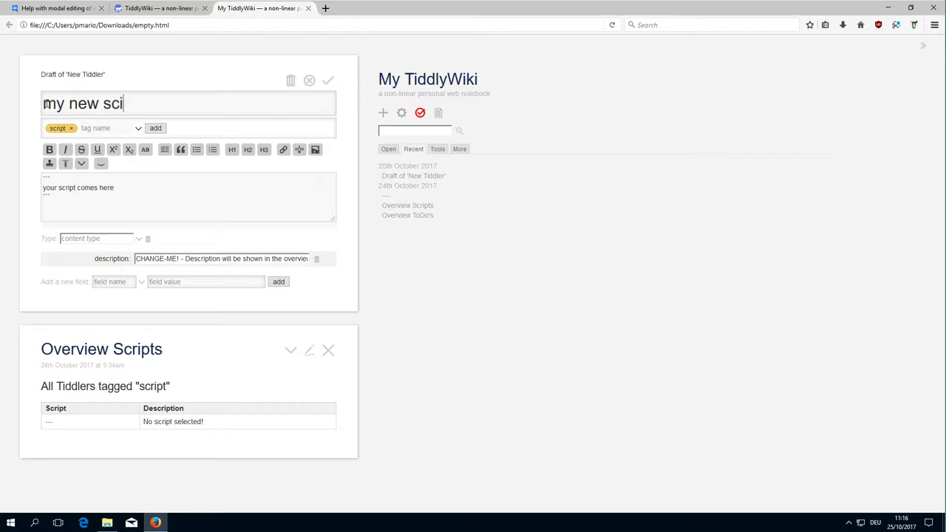
text(rpt)
key(BackSpace)
key(BackSpace)
key(BackSpace)
text(ri)
text(pt)
key(Return)
text(! Info)
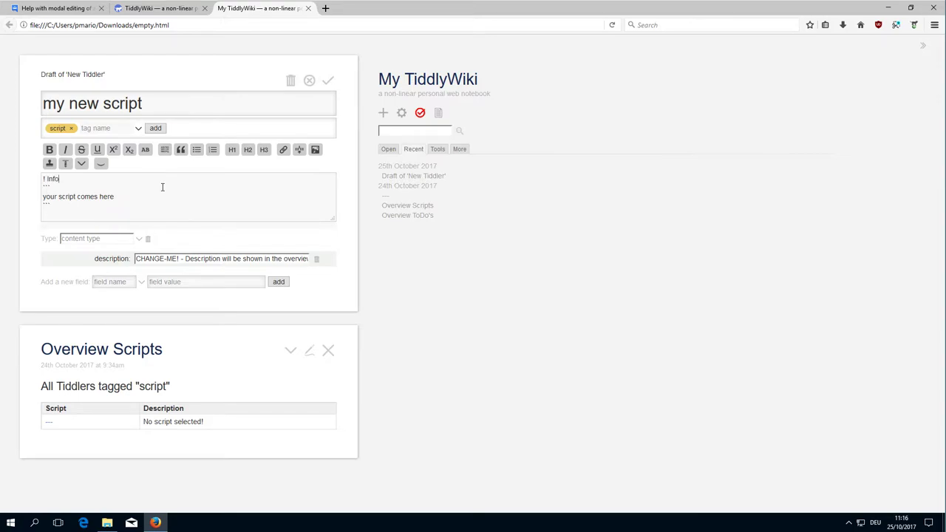
key(Return)
key(Return)
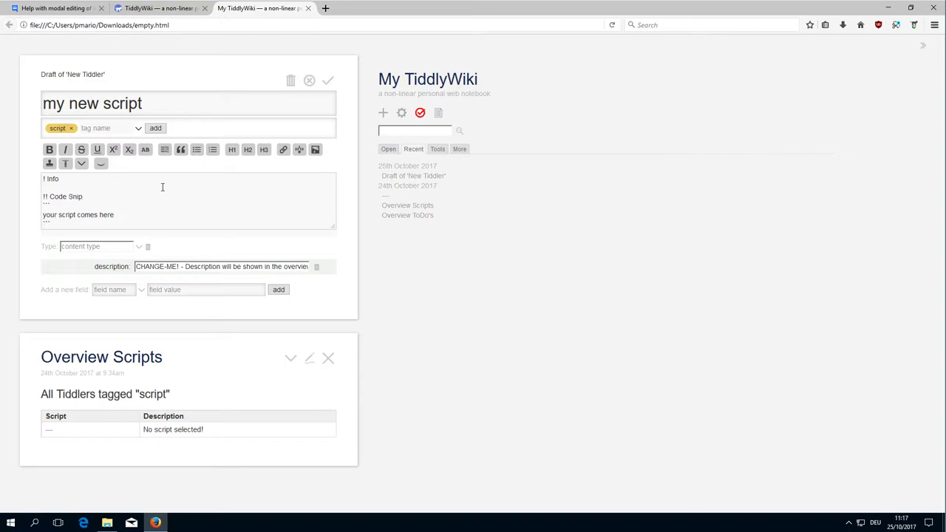
key(Return)
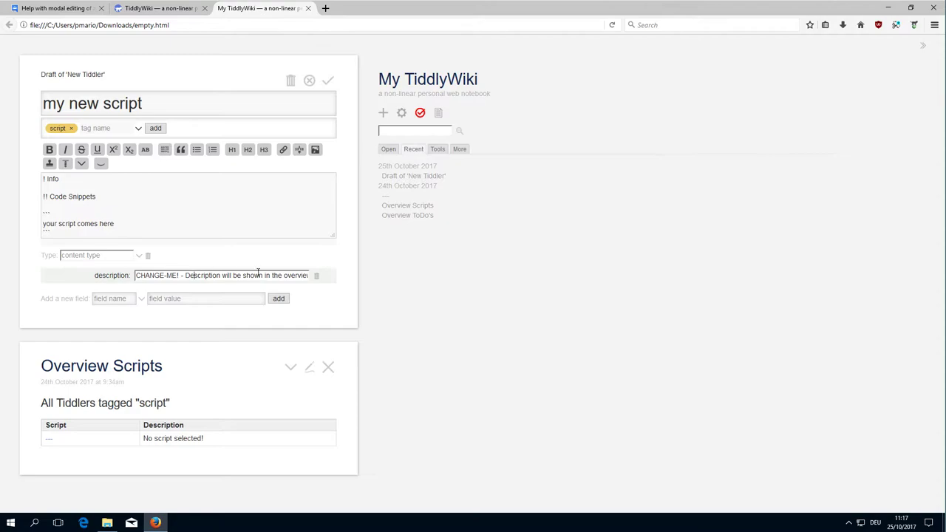
Paste the forum's summary-field sentence as the description and save the script
click(82, 9)
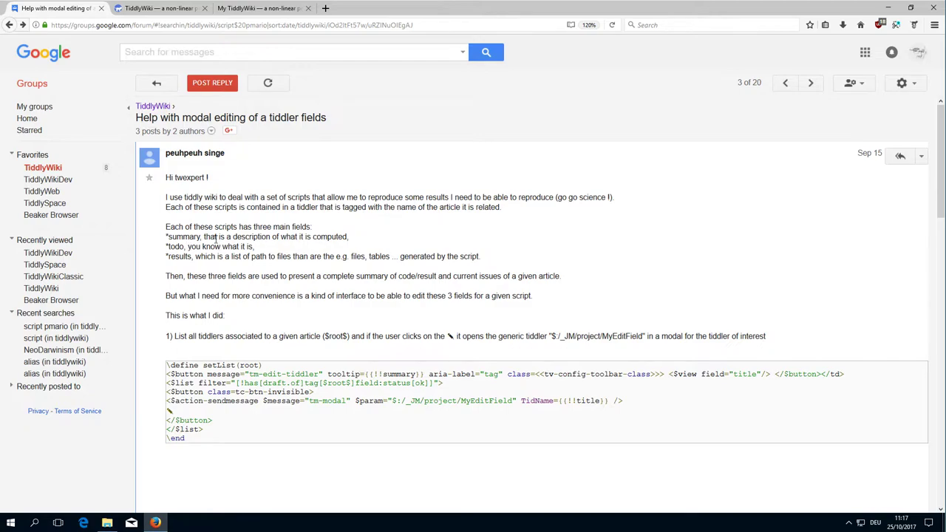
drag(202, 237, 350, 238)
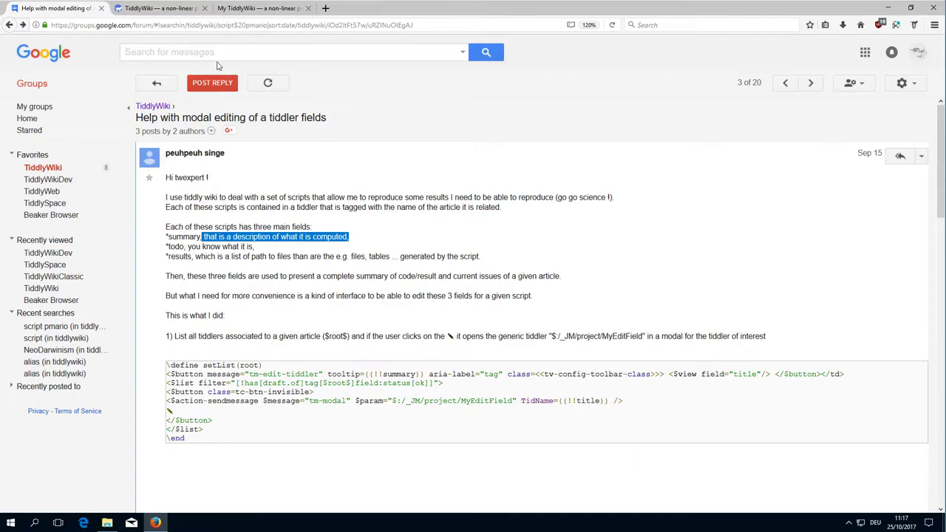
click(170, 9)
click(258, 8)
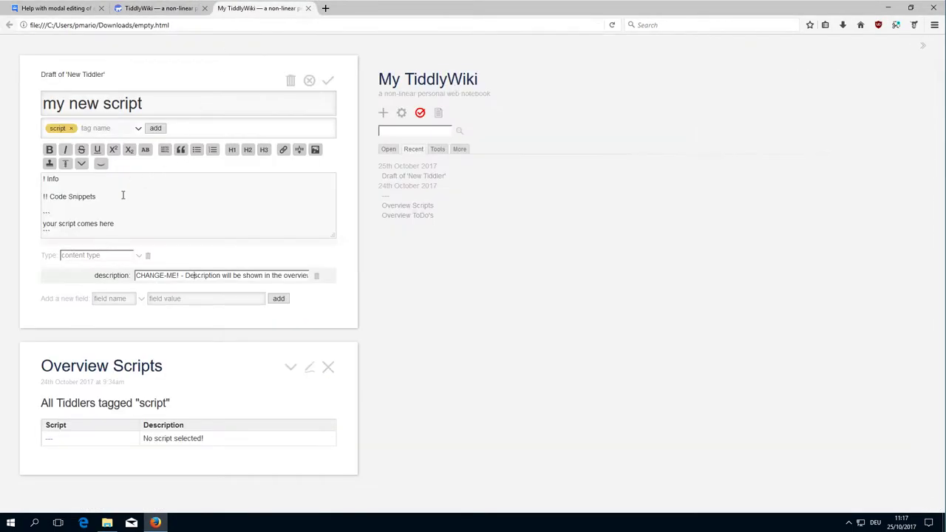
triple_click(161, 274)
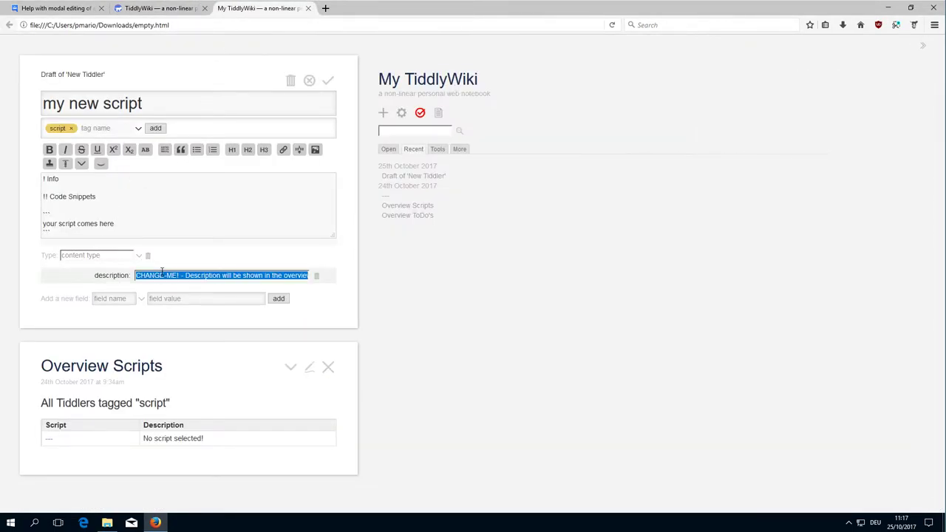
text(that is a description of what it is computed.)
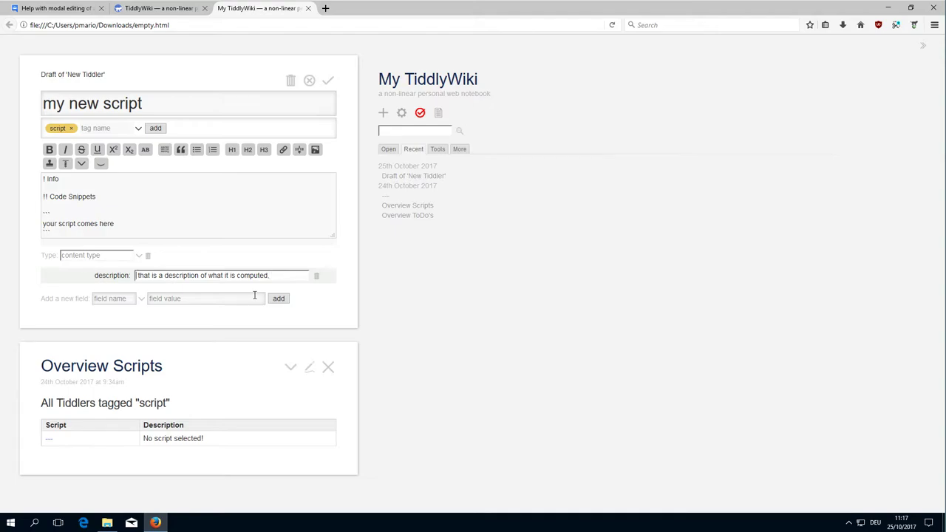
click(329, 82)
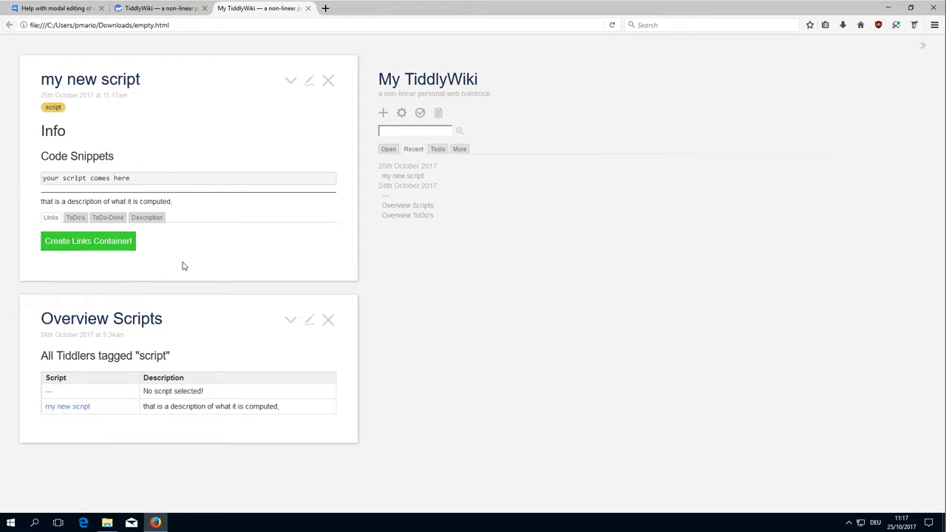
Close Overview Scripts and create the links container for my new script
click(329, 320)
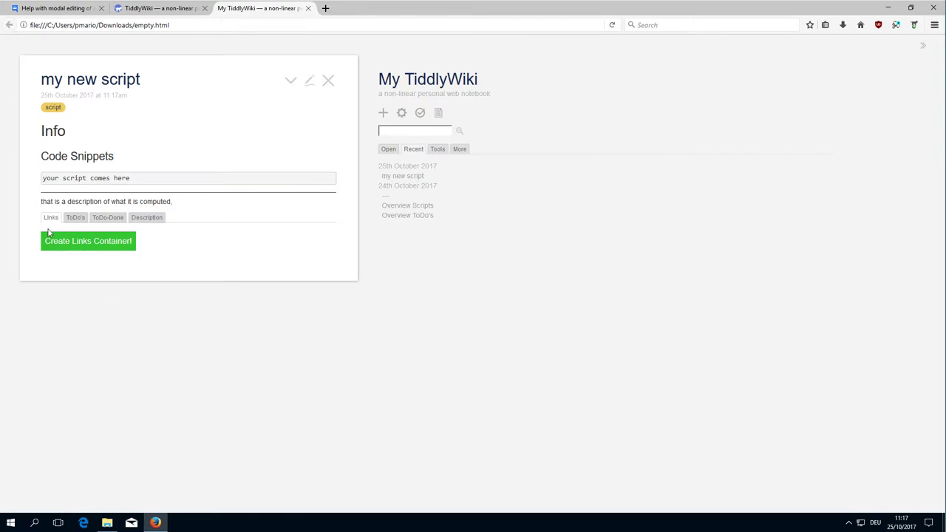
click(89, 242)
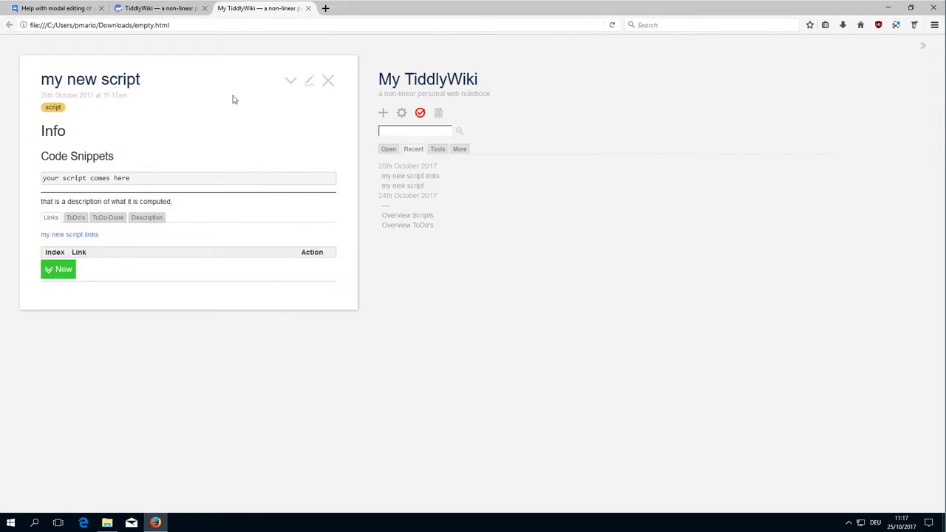
click(67, 8)
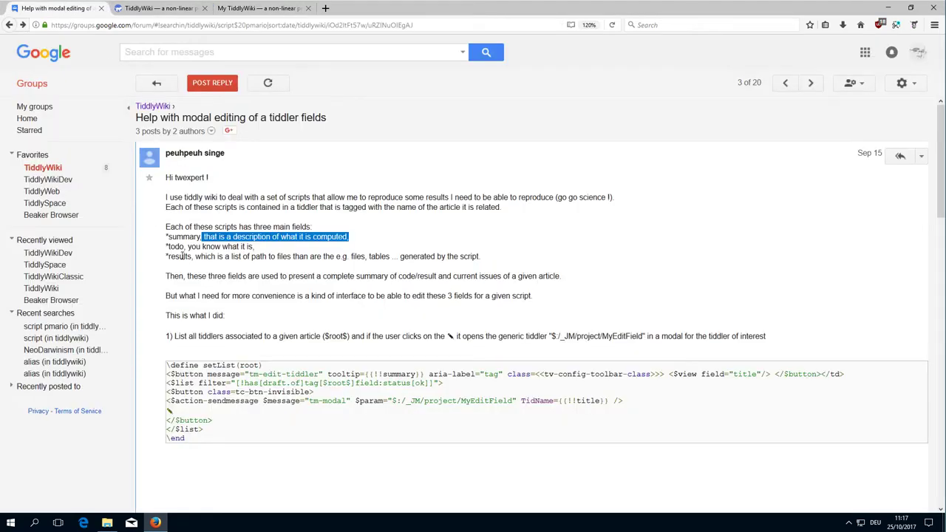
drag(176, 256, 194, 257)
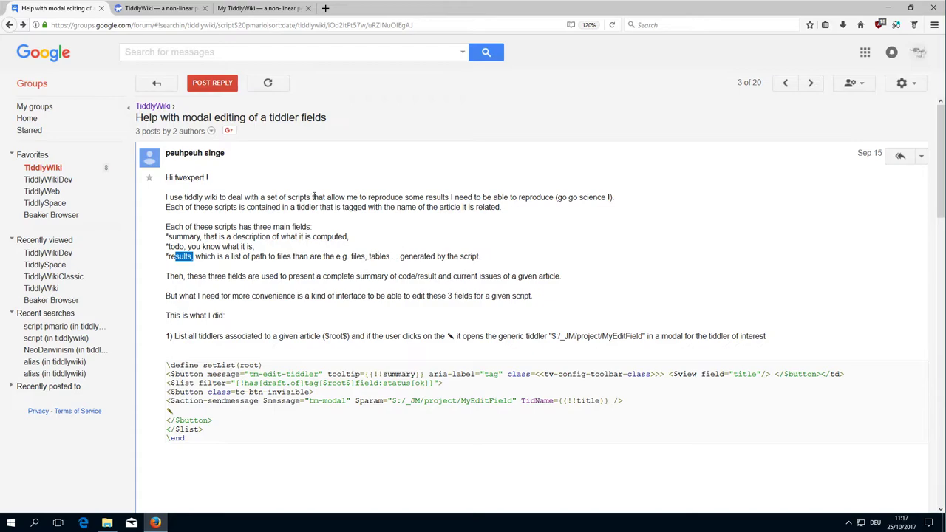
click(243, 8)
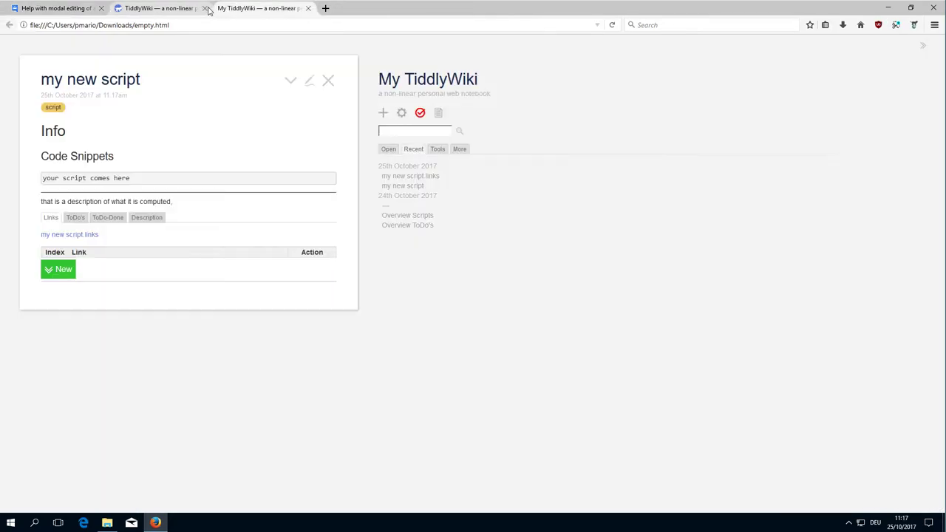
click(207, 9)
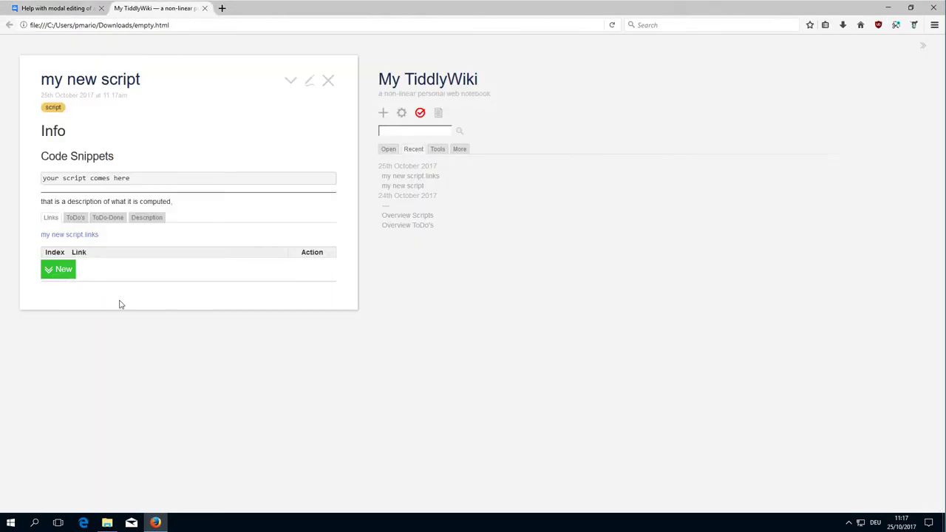
Add the link '[[ext[test.txt]] some more info' and open the my new script.links tiddler
click(58, 269)
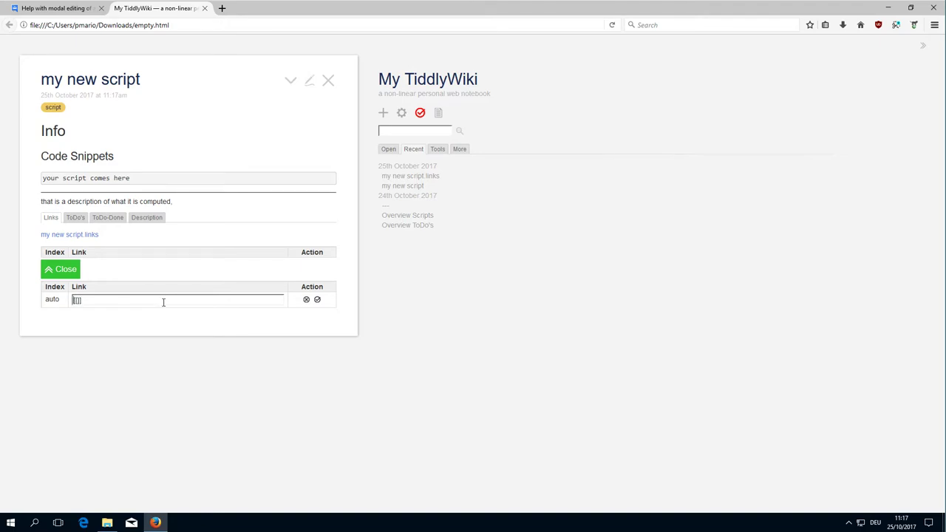
text(ext[test.txt)
click(317, 300)
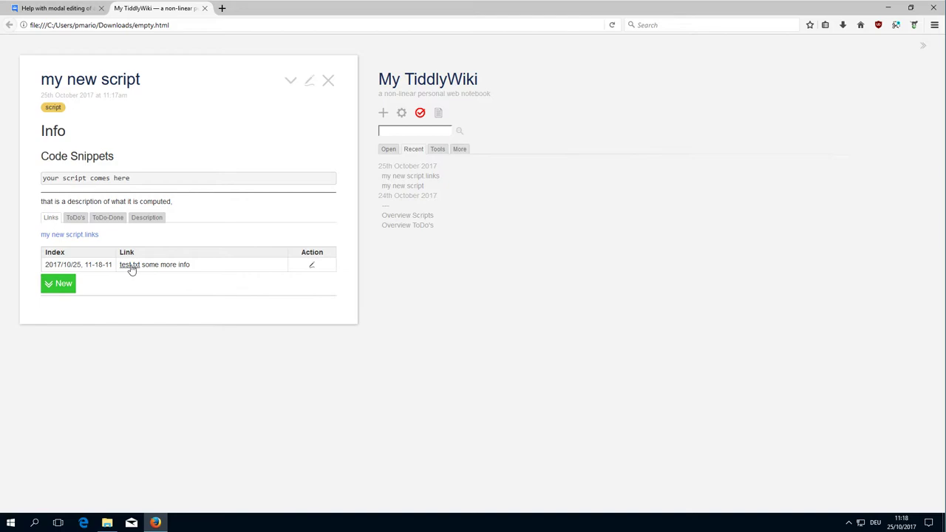
click(88, 235)
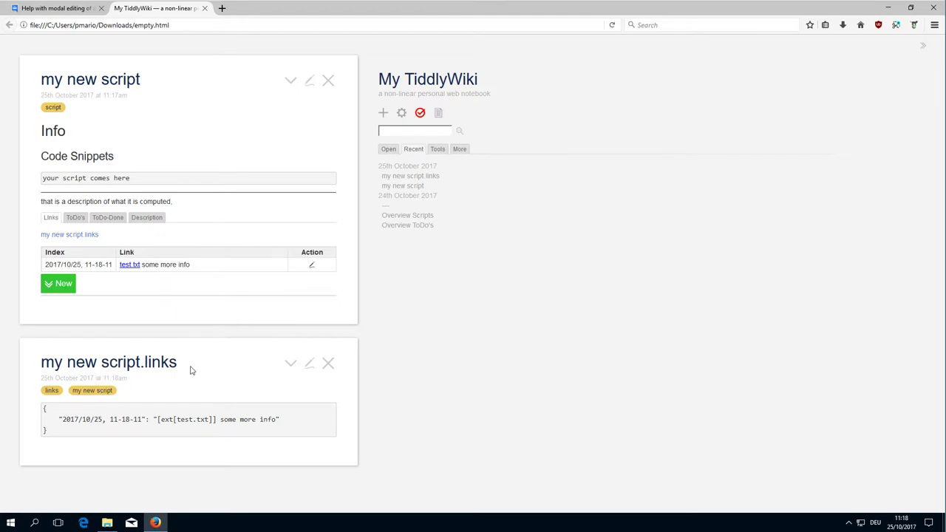
click(290, 363)
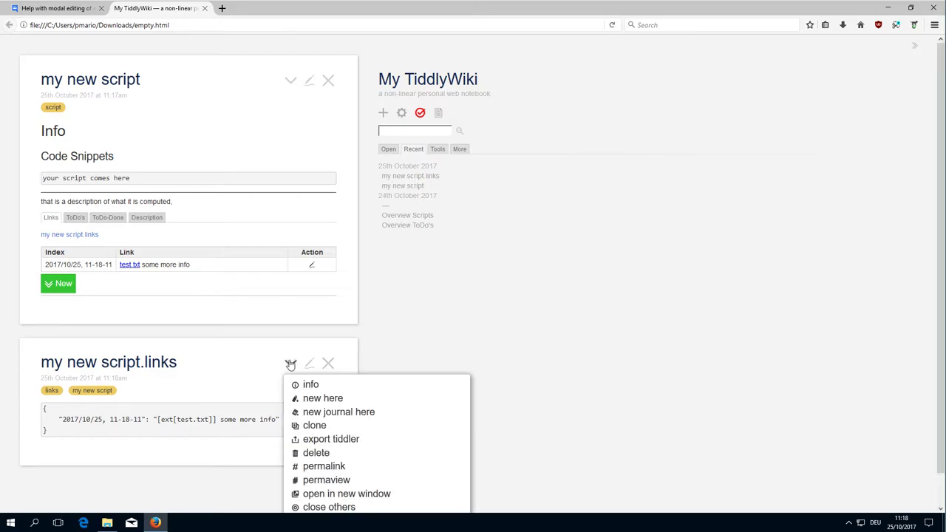
click(379, 425)
click(327, 80)
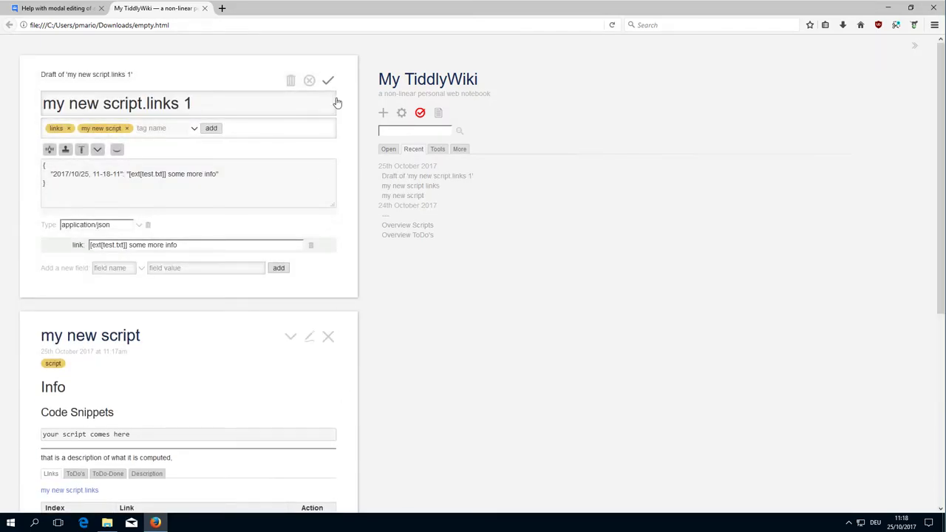
click(327, 80)
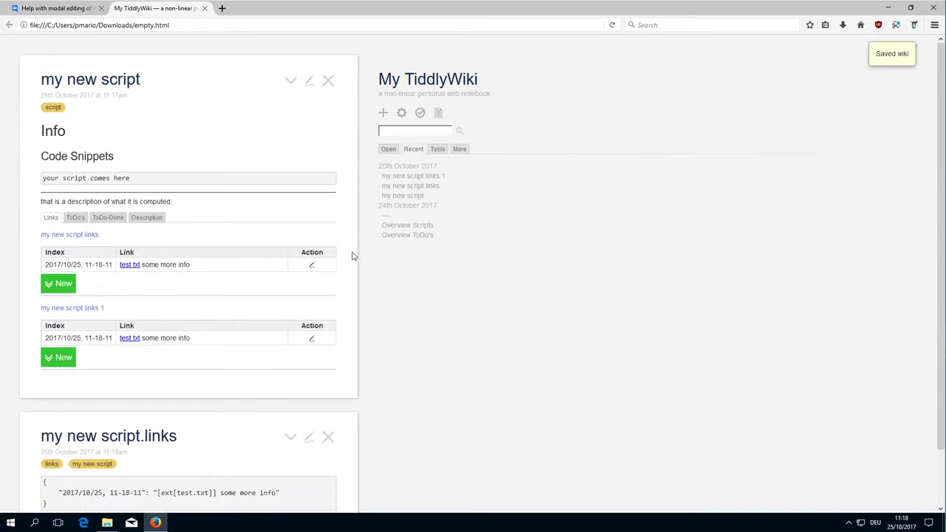
click(83, 308)
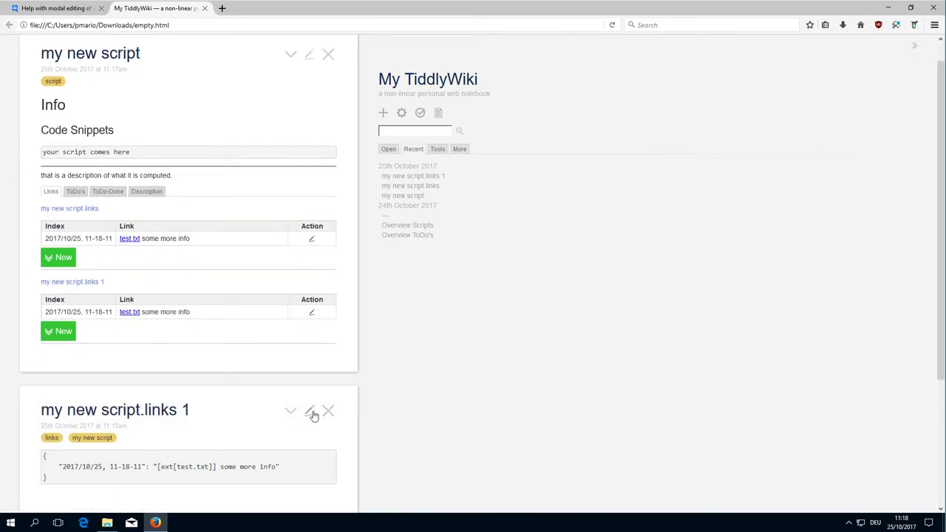
click(311, 412)
click(290, 297)
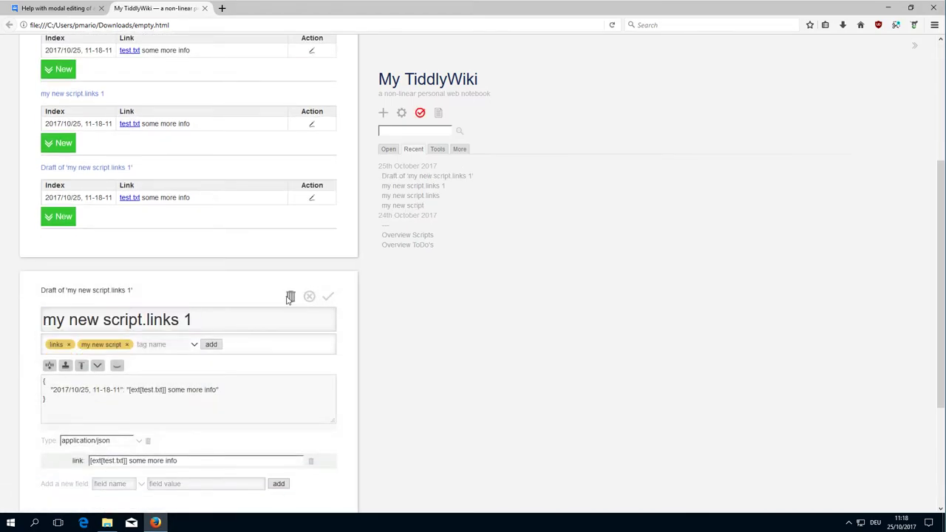
Delete the cloned tiddler and add a second test.txt link reading 'some more info aaaa'
click(477, 229)
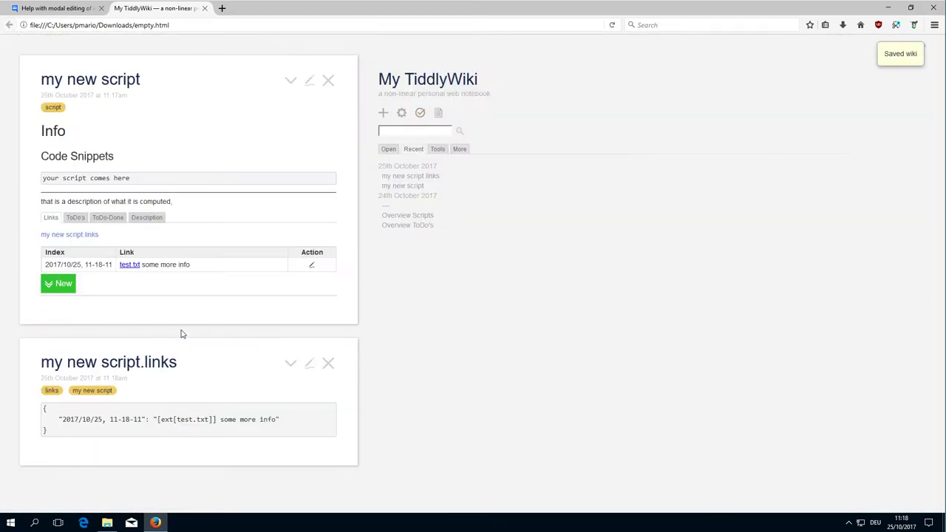
click(67, 285)
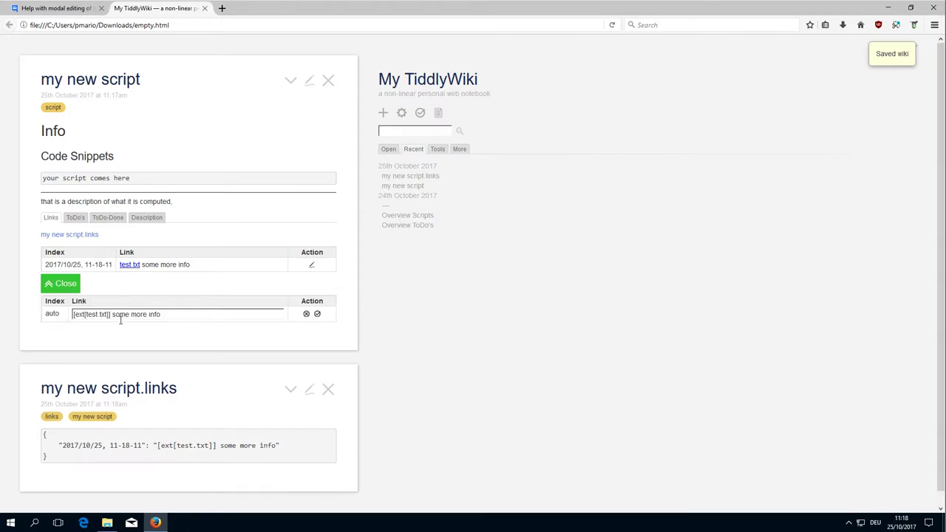
text( aa)
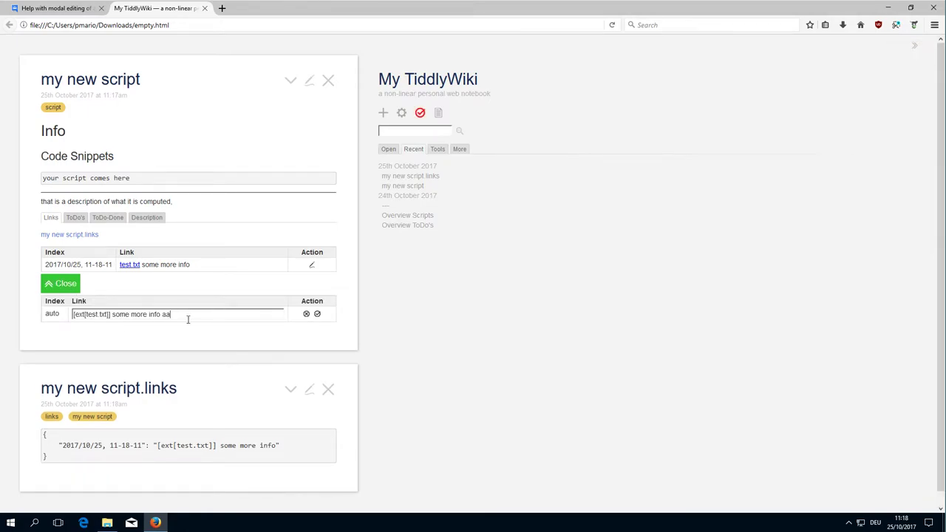
text(aa)
click(317, 314)
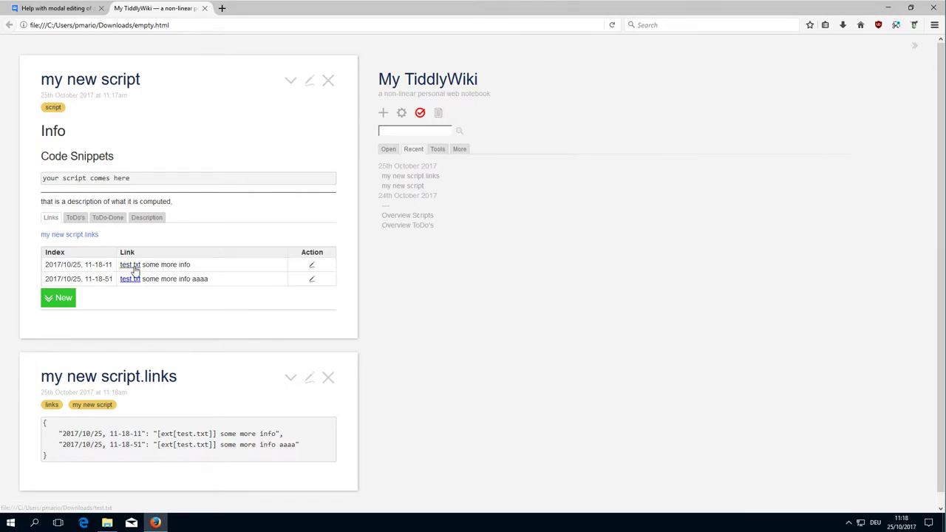
Make a new text document named test.txt in Downloads and open it
click(108, 522)
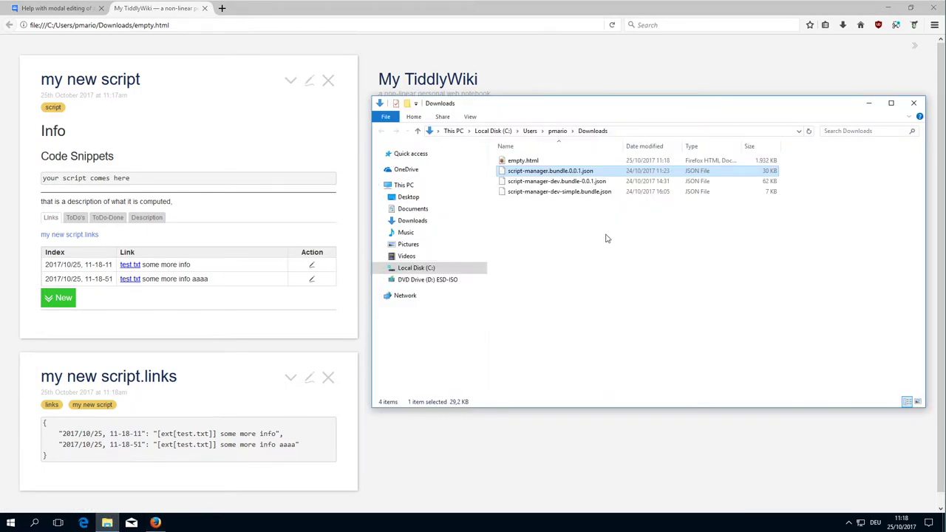
right_click(575, 241)
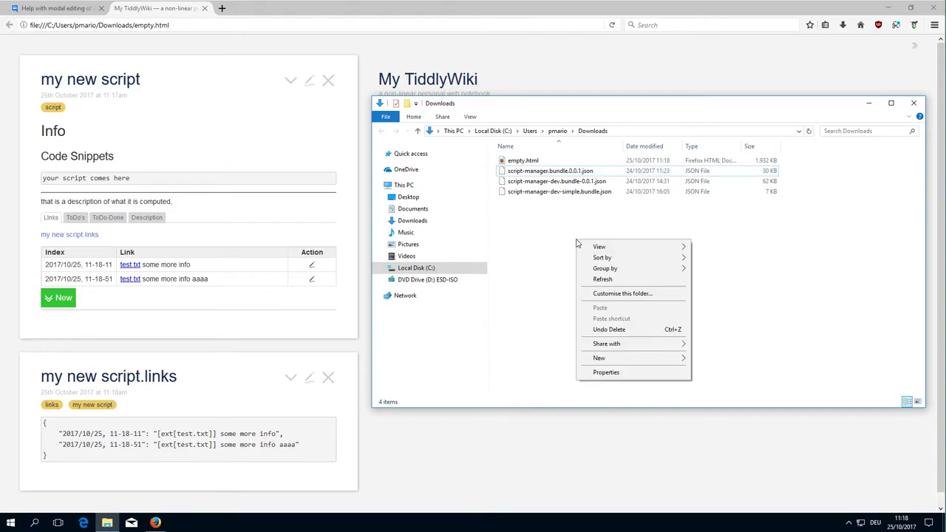
mouse_move(607, 358)
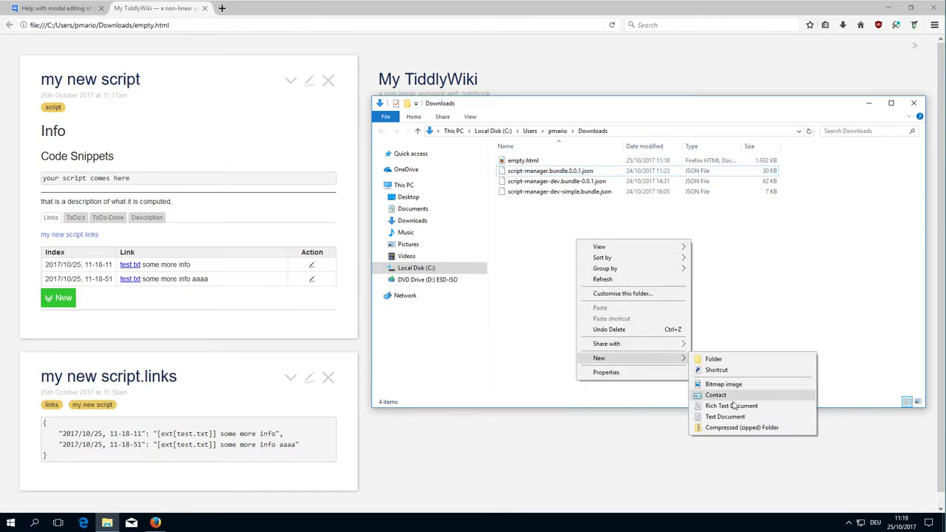
click(732, 418)
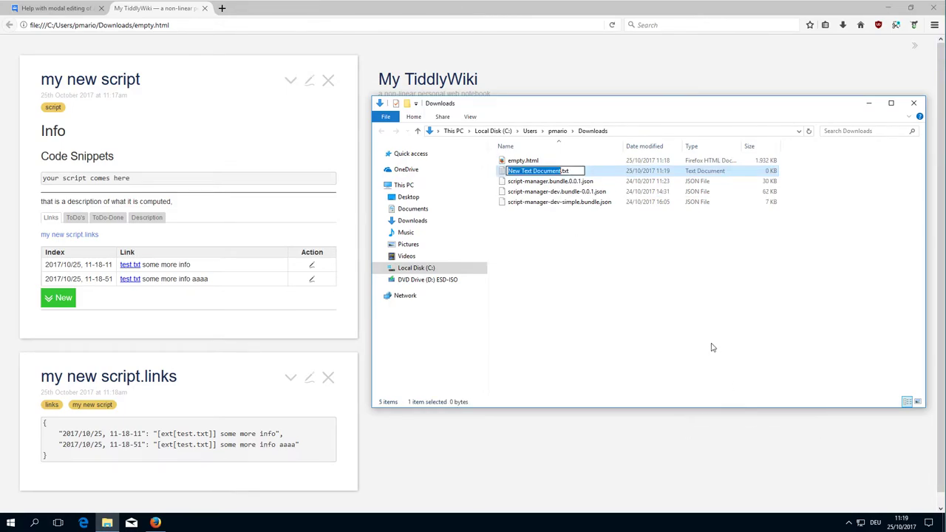
text(test)
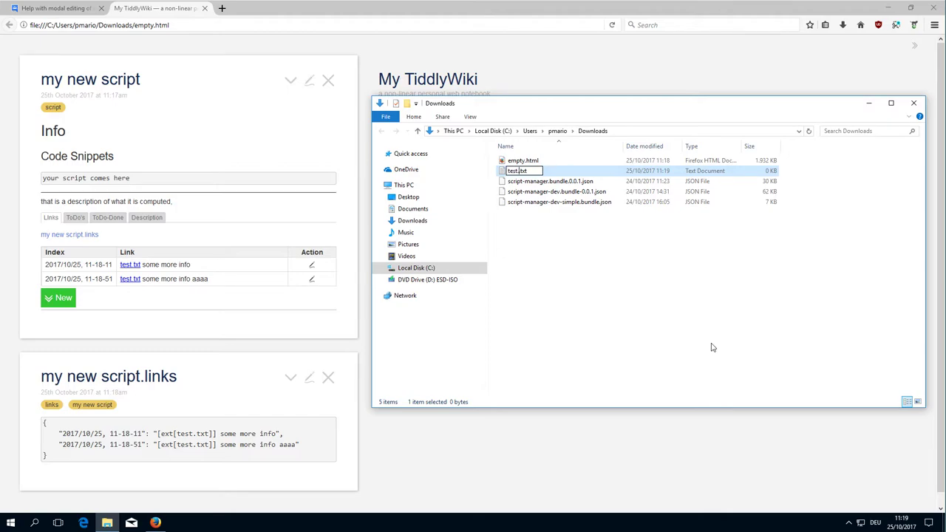
key(Return)
key(Return)
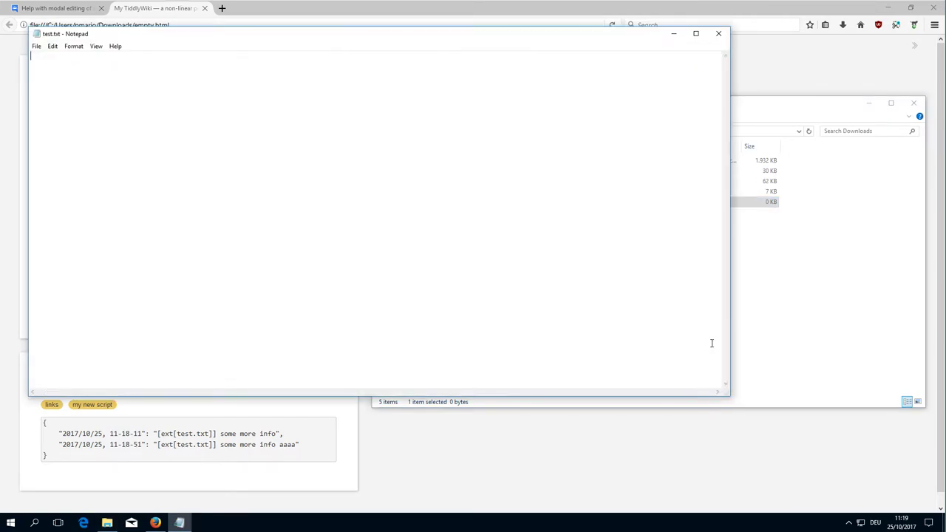
Type 'some info' into test.txt, then close Notepad and save
text(some info)
click(717, 34)
Save the test.txt changes and bring the TiddlyWiki page back in front of File Explorer
click(447, 267)
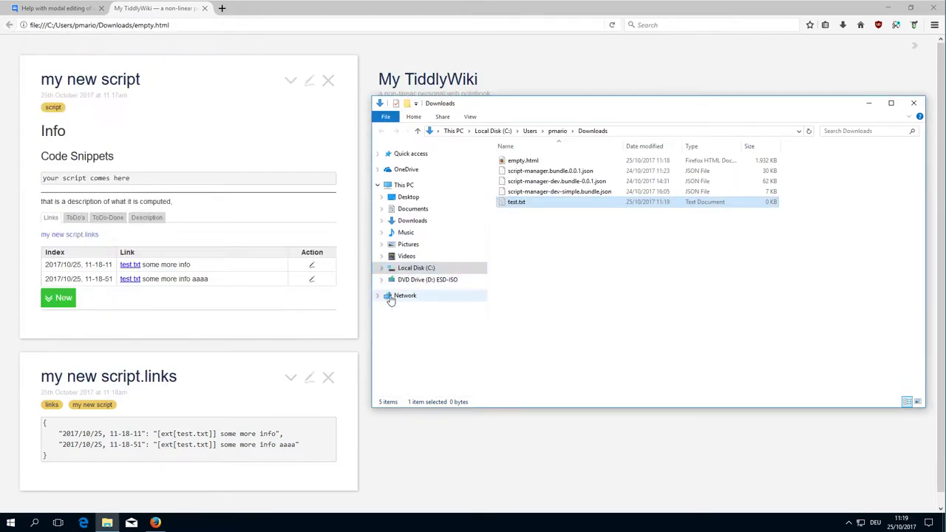
click(330, 326)
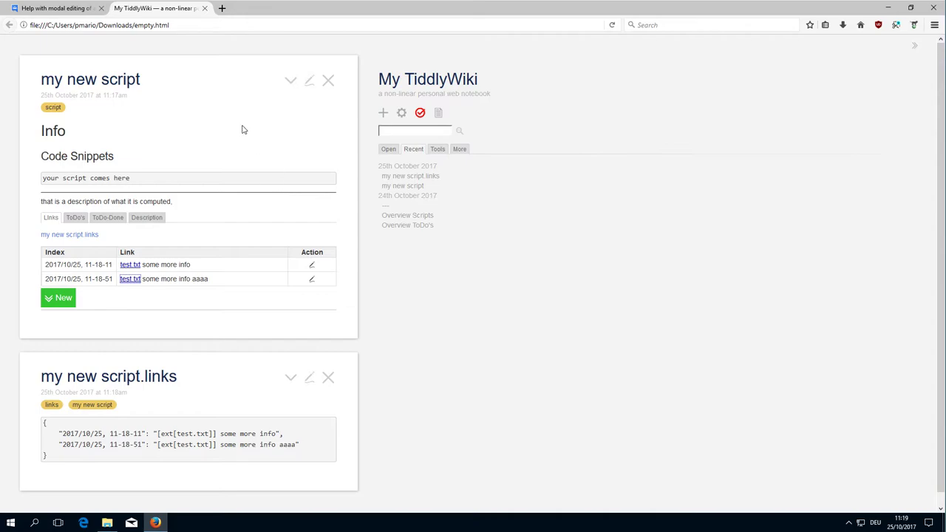
Show my new script's ToDo's list, close the links tiddler, and title a new todo 'new'
click(77, 218)
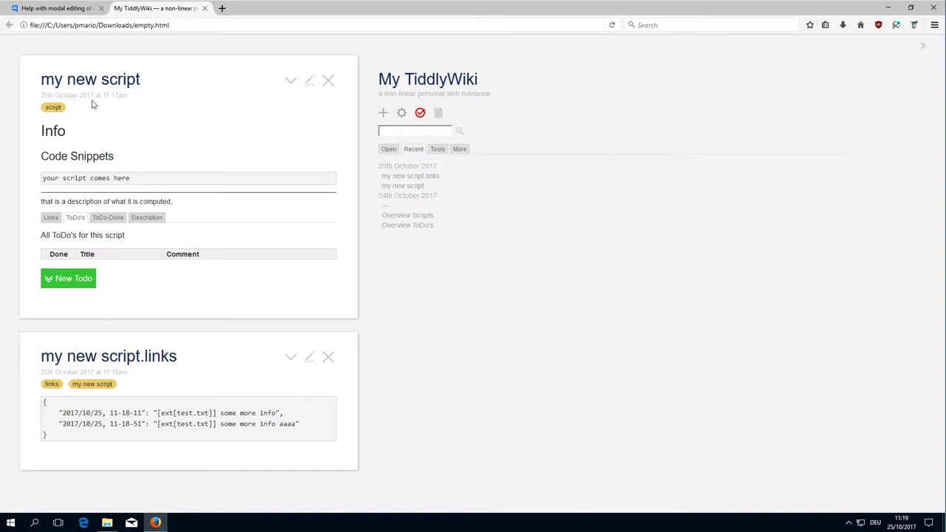
click(328, 357)
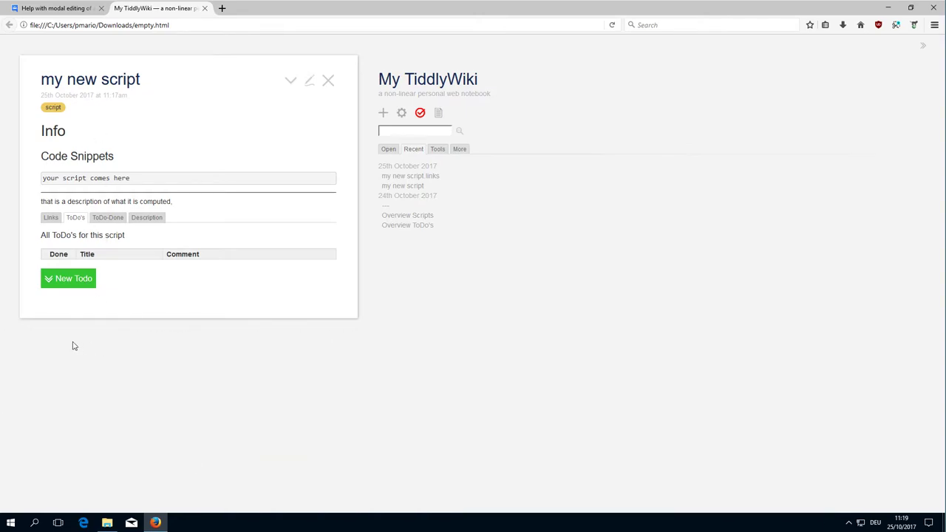
click(71, 285)
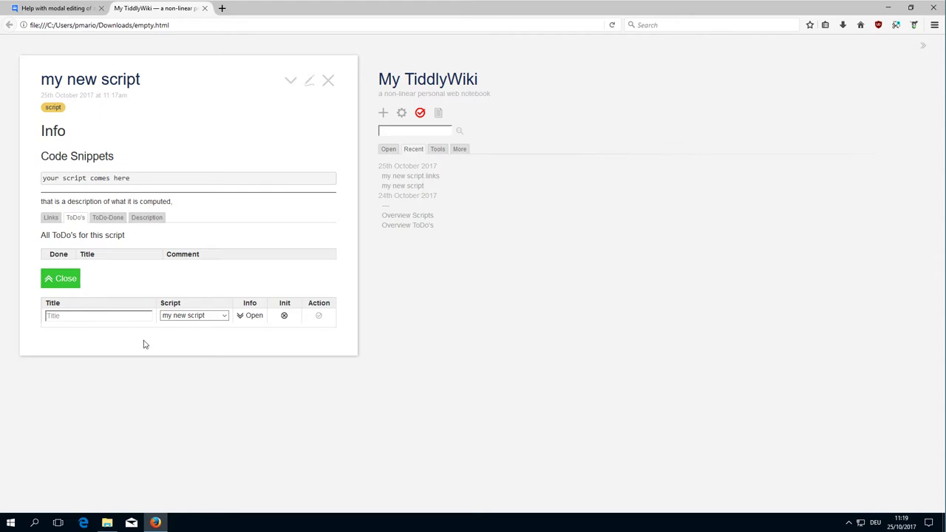
text(new todo)
Expand the todo form's comment section and enter the comment 'some comment text'
click(196, 317)
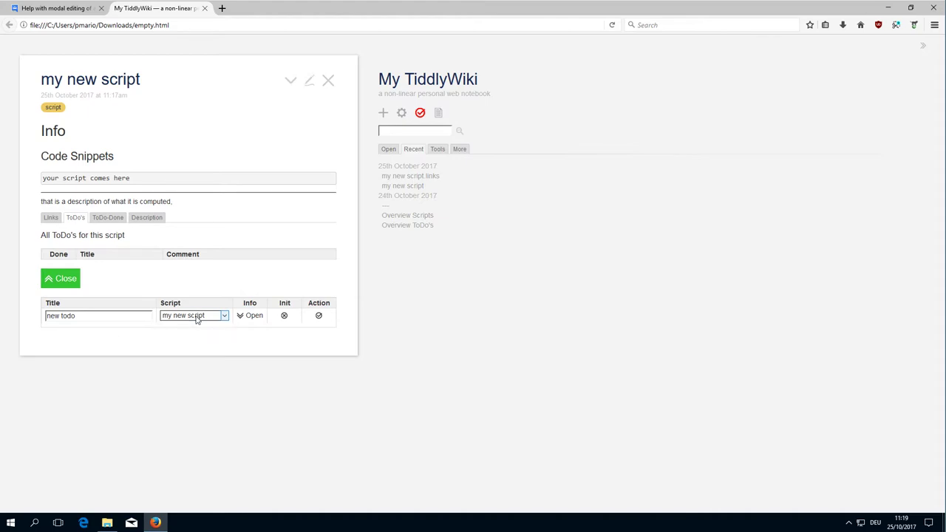
click(254, 318)
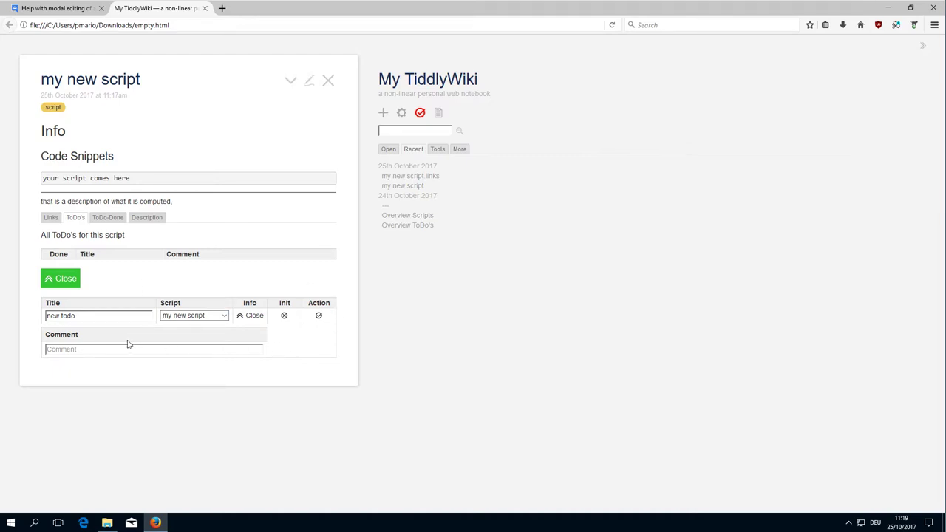
click(251, 316)
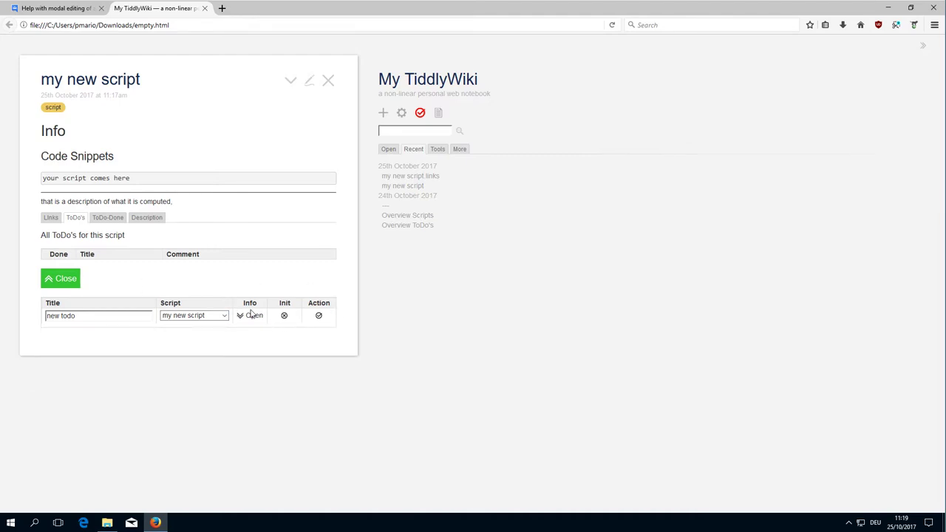
click(251, 316)
click(96, 349)
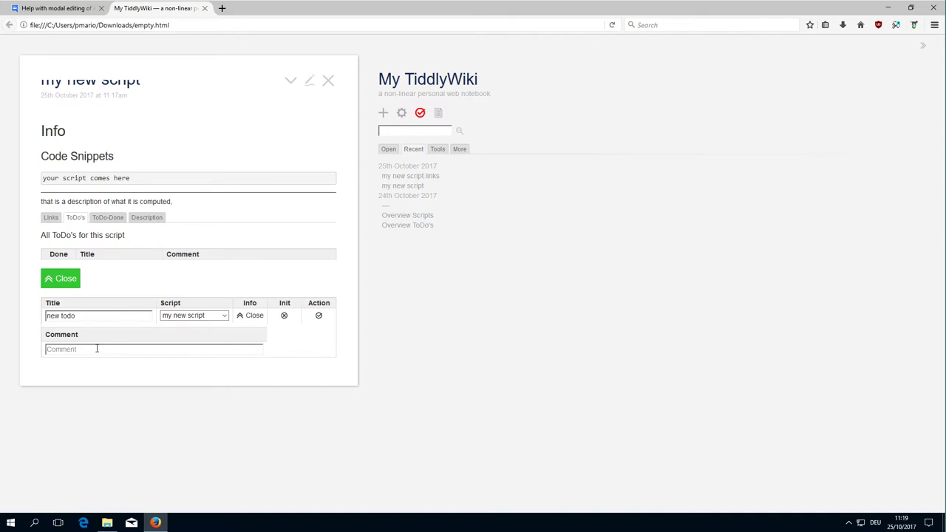
text(some comment text)
Create the 'new todo' for my new script and open its tiddler
click(319, 316)
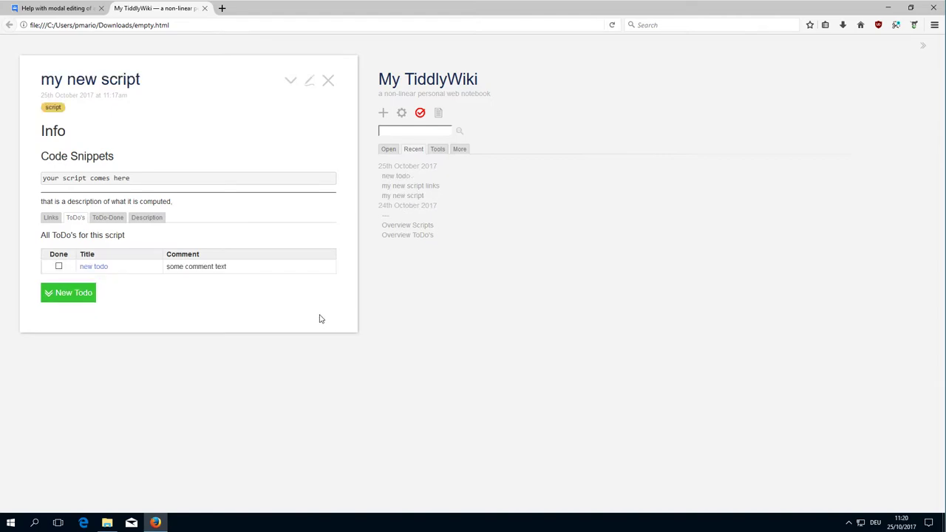
click(89, 267)
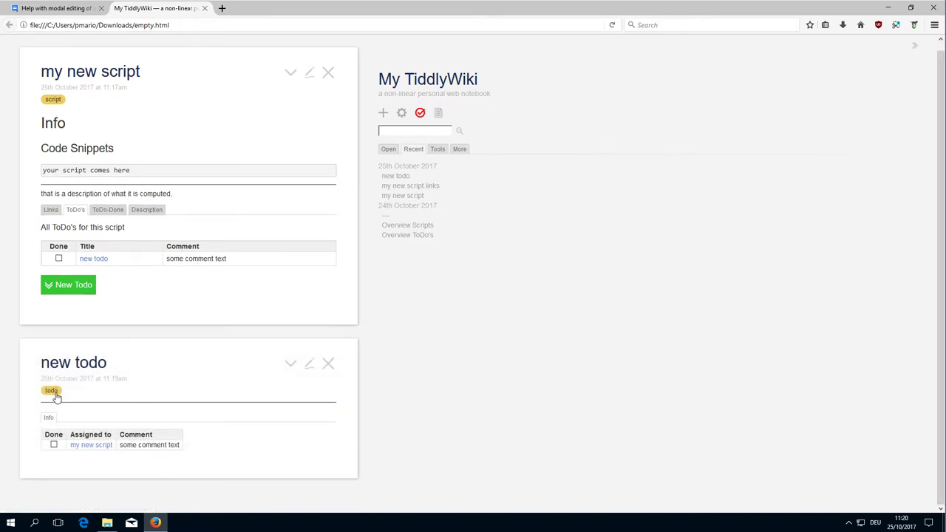
Mark 'new todo' done, check the ToDo-Done tab, then untick it and return to ToDo's
click(53, 444)
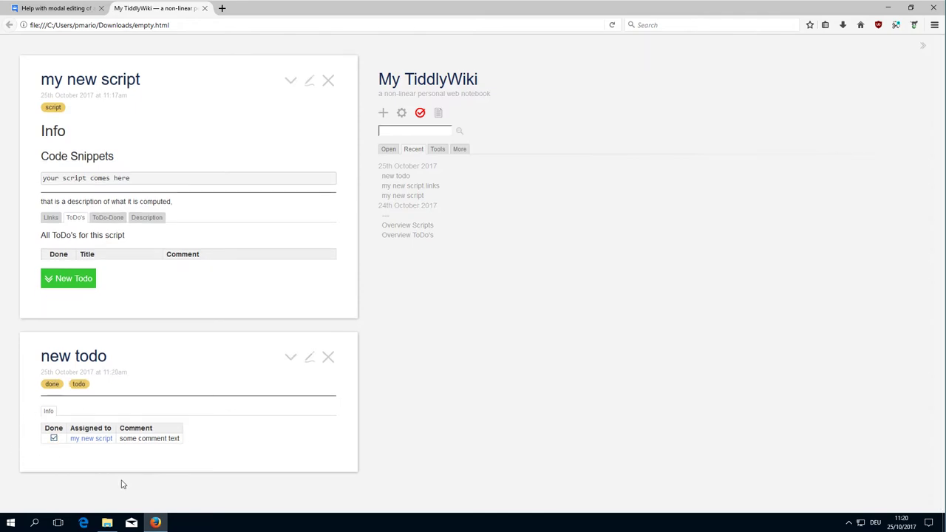
click(97, 220)
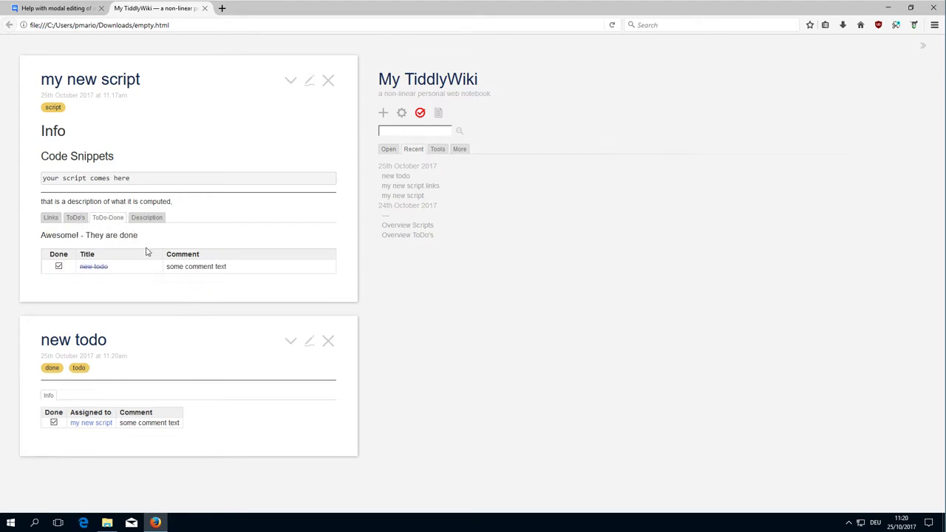
click(53, 422)
click(76, 217)
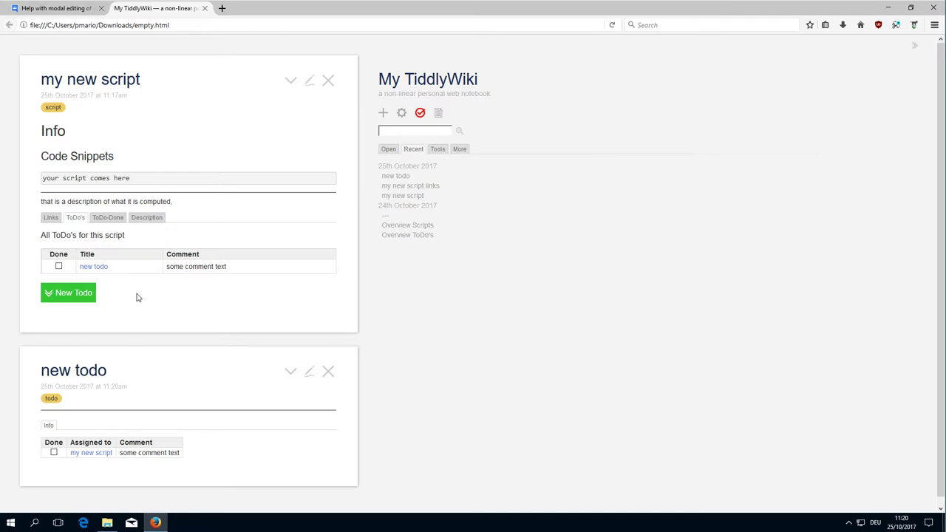
Append 'aaa' to my new script's description inline and save it
click(148, 221)
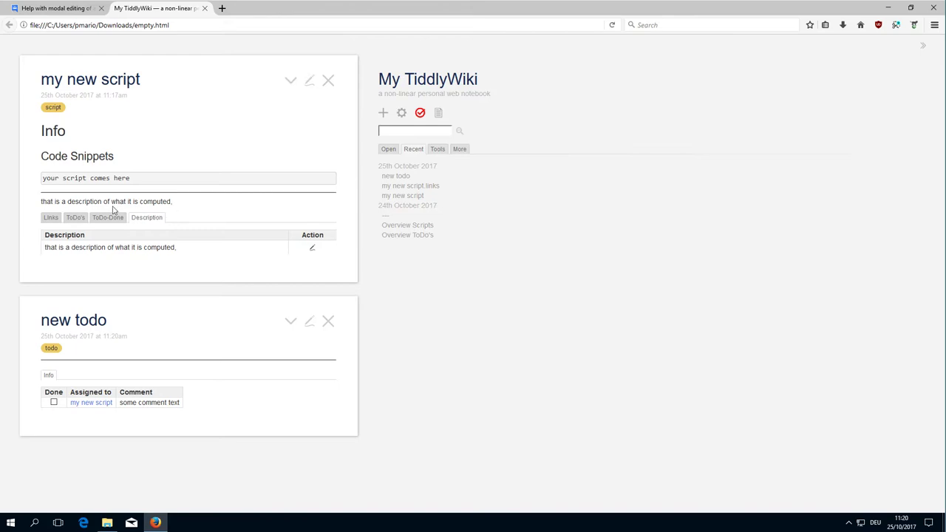
drag(42, 201, 153, 201)
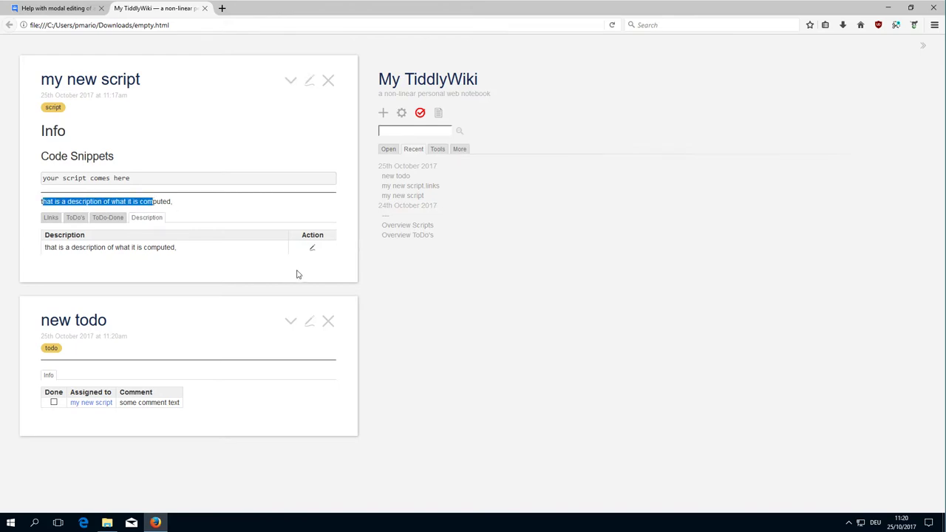
click(312, 249)
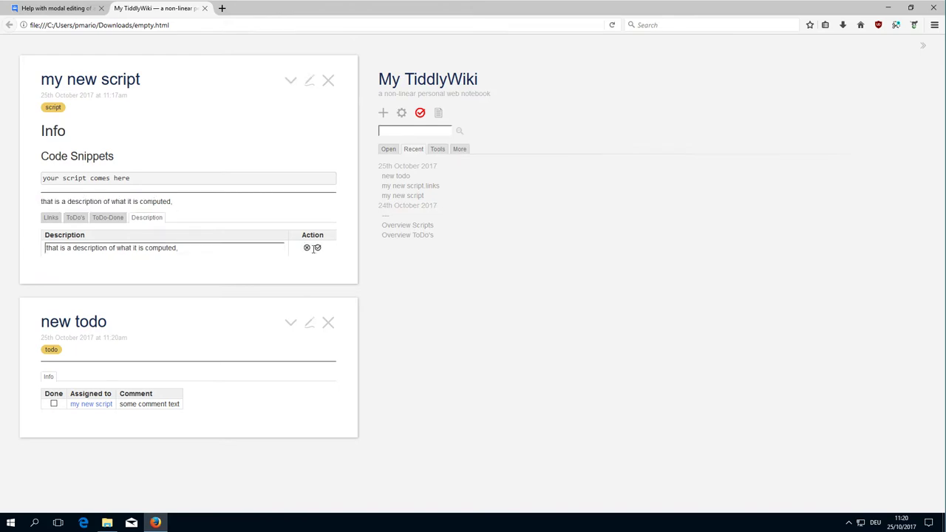
click(247, 251)
key(ctrl+v)
text(aaa)
click(317, 249)
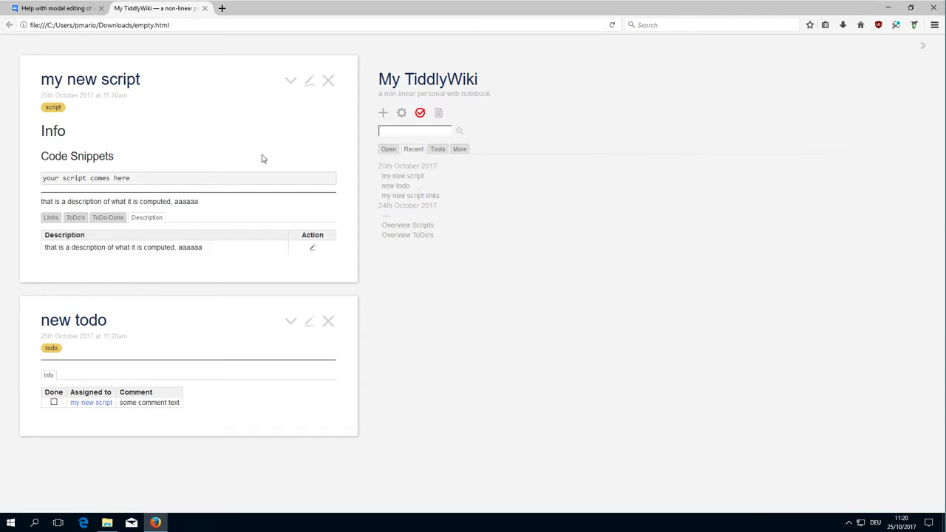
Re-save my new script through the tiddler editor, briefly visiting the Google Groups page
click(310, 80)
click(157, 276)
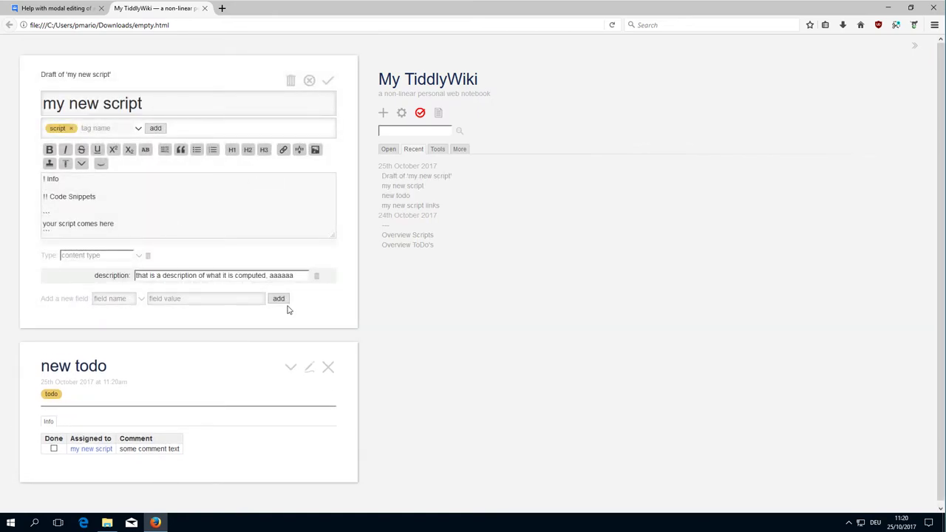
click(330, 81)
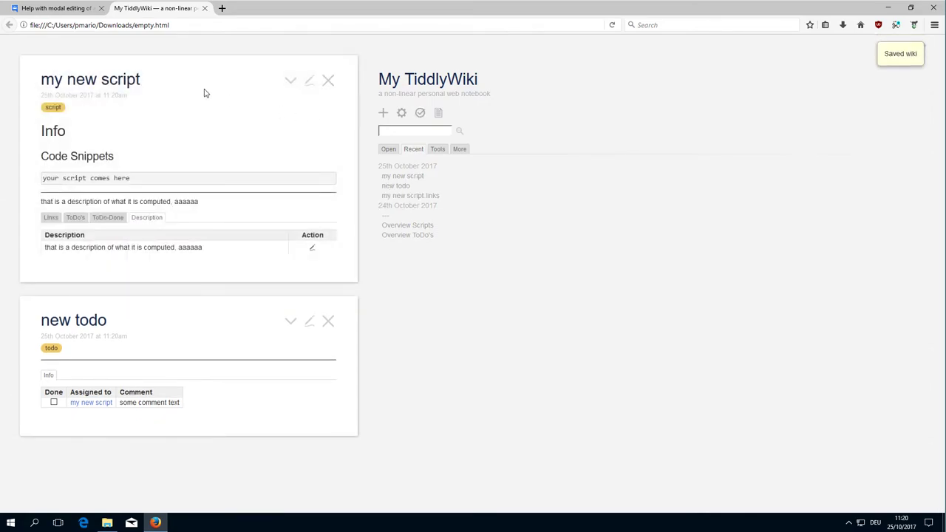
click(68, 13)
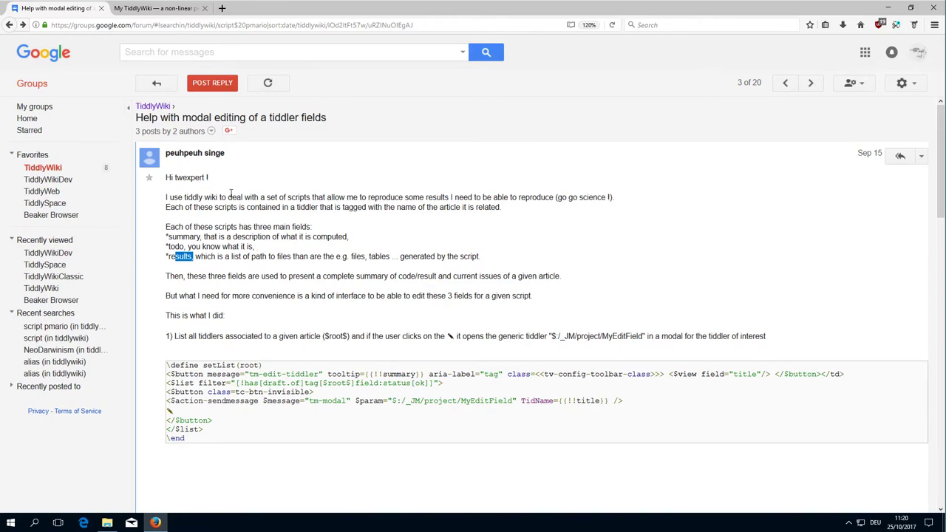
click(166, 11)
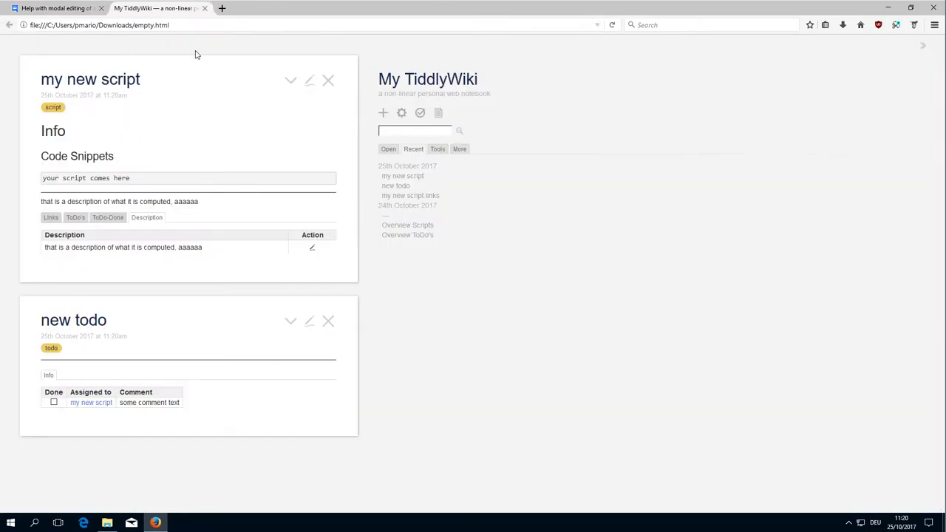
Create a script-tagged 'New Tiddler', close my new script and new todo, and save it
click(438, 113)
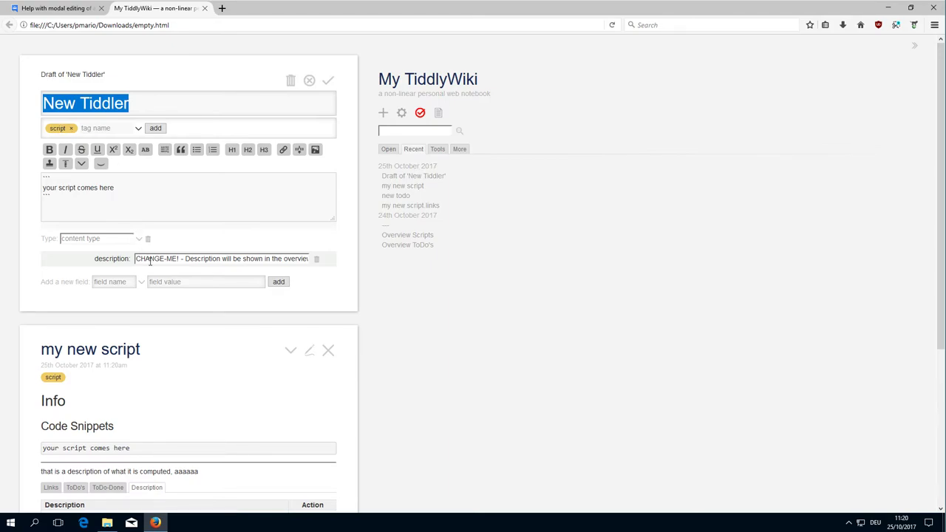
click(329, 350)
click(328, 351)
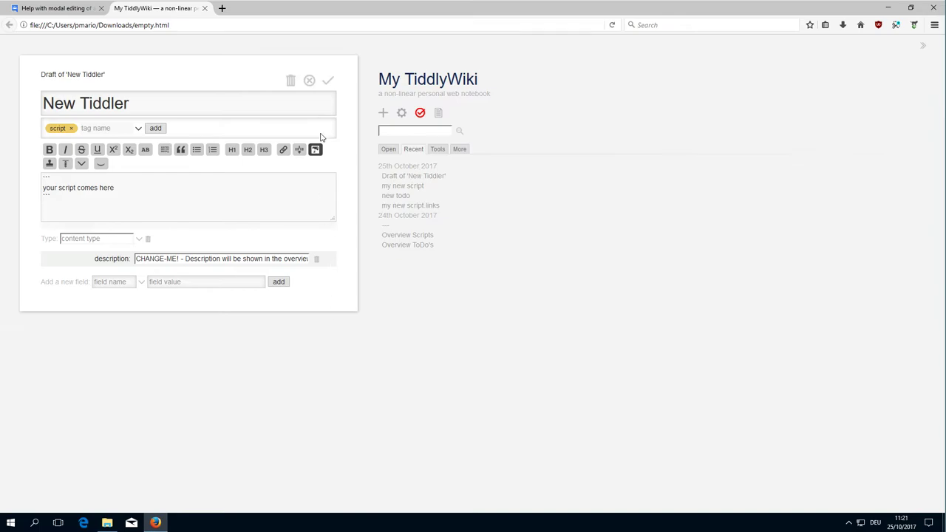
click(327, 80)
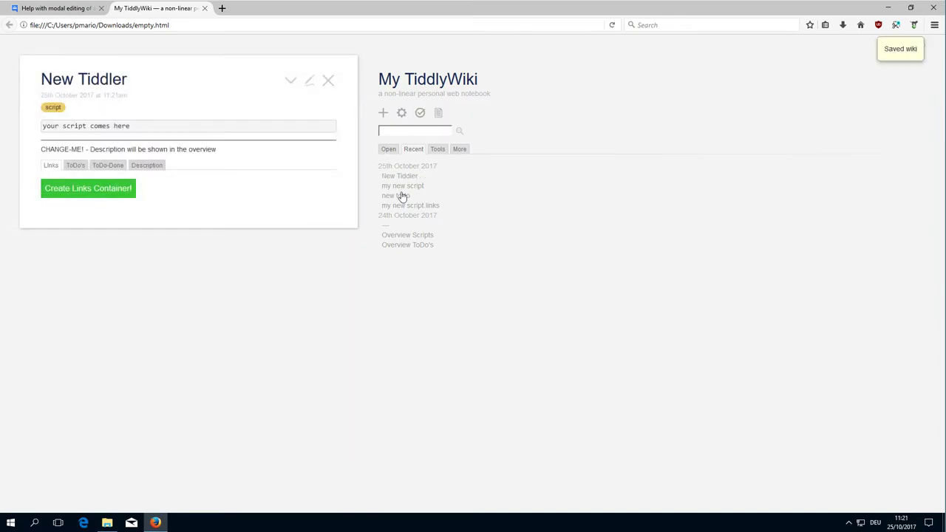
Open Overview Scripts and browse New Tiddler's ToDo's, ToDo-Done, Description and Links tabs
click(411, 235)
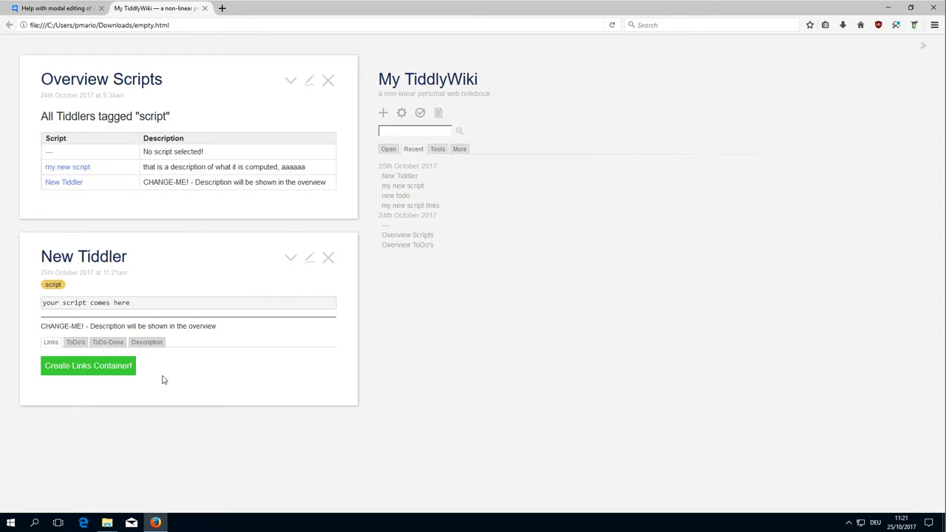
click(76, 345)
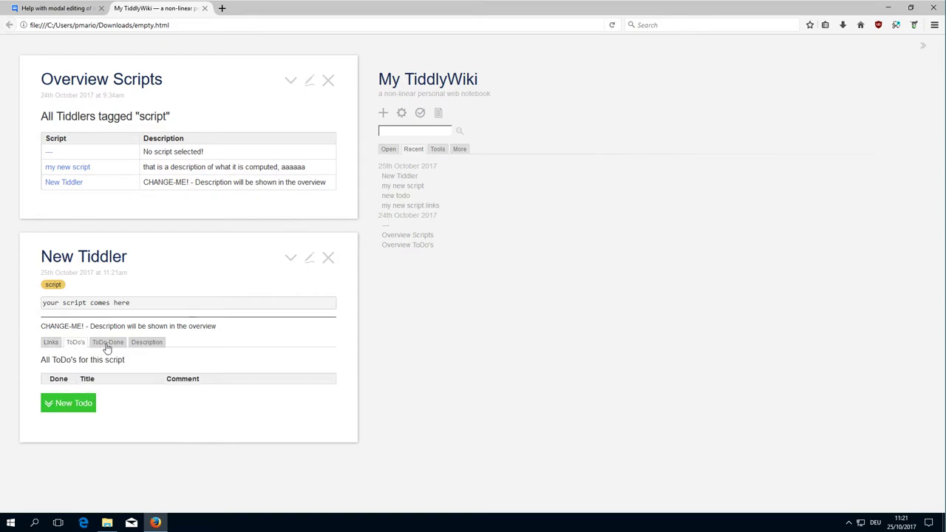
click(107, 345)
click(147, 344)
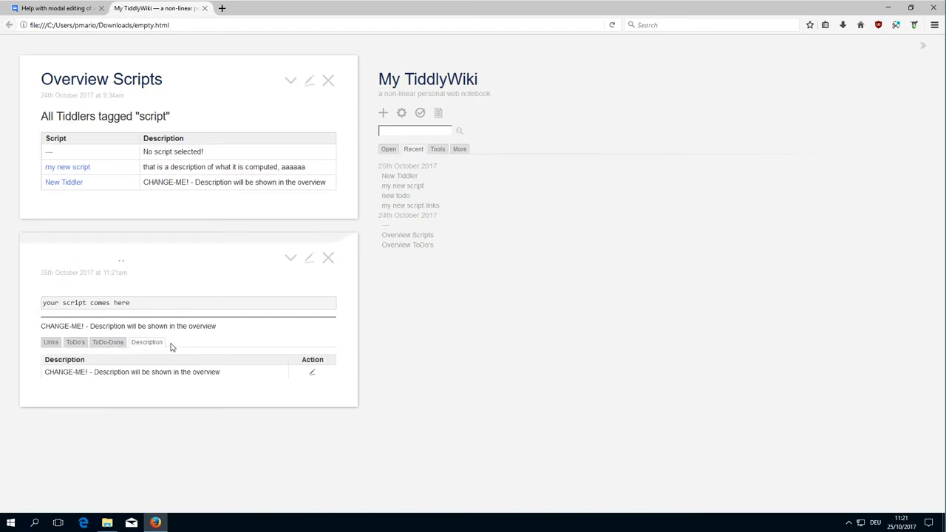
click(51, 344)
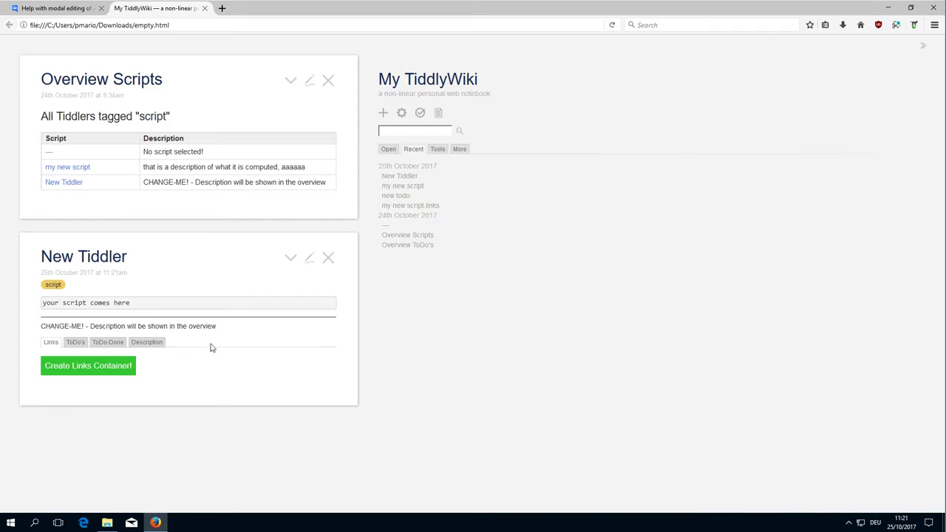
Open Overview ToDo's, expand the Done list, and add todo 'aaa' with comment 'aaaa'
click(412, 245)
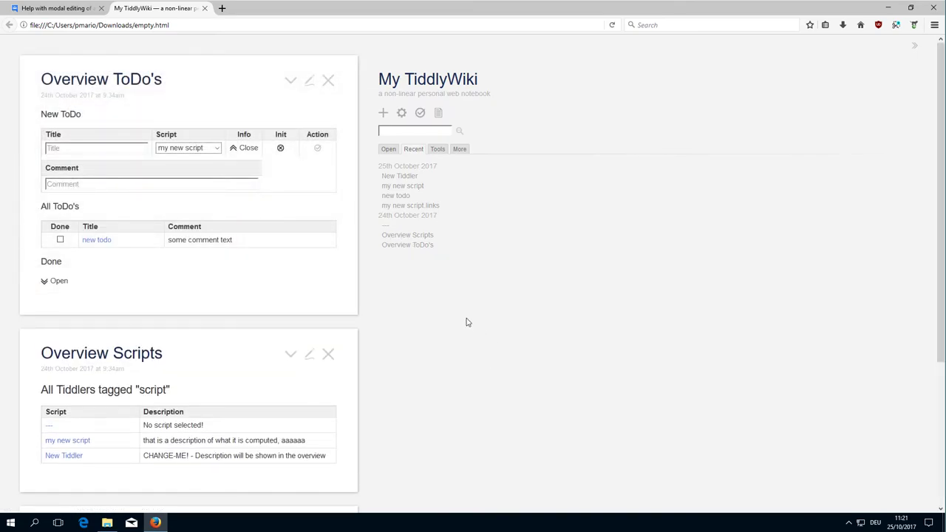
click(58, 282)
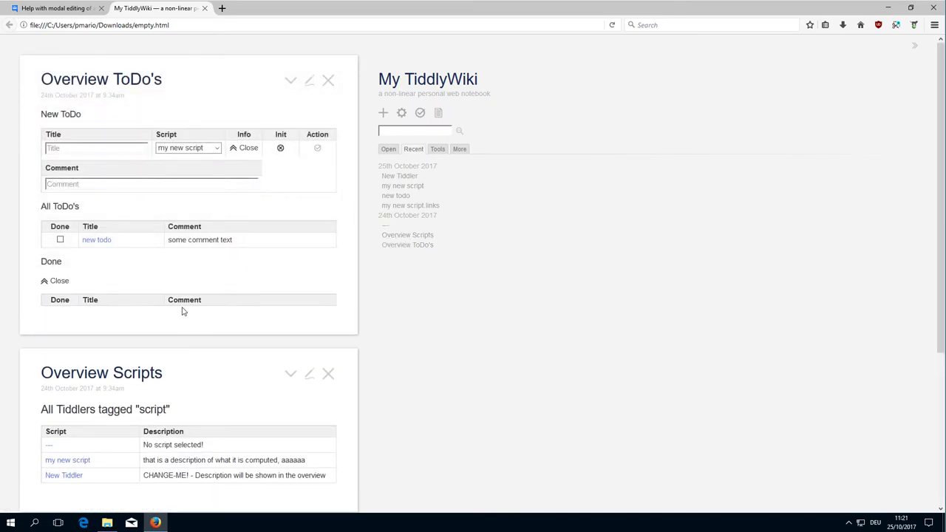
scroll(289, 316, down, 1)
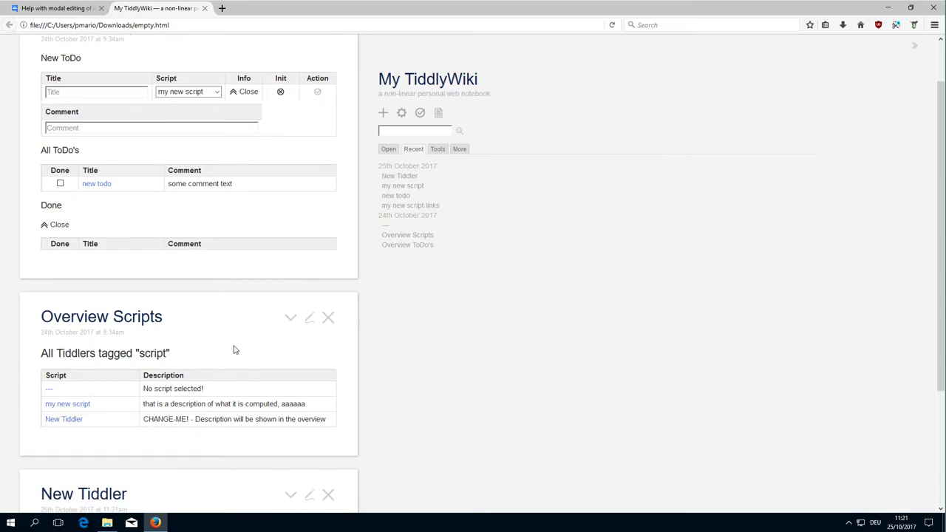
scroll(96, 122, up, 1)
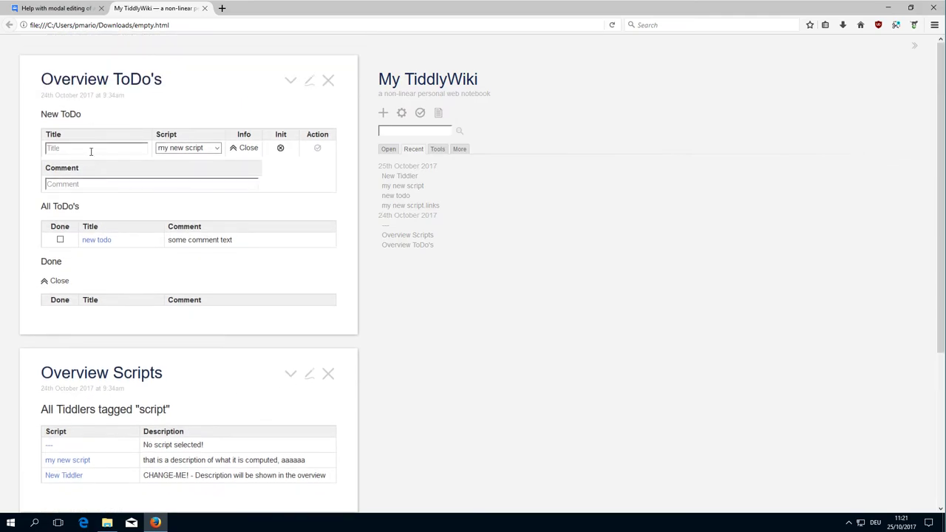
click(89, 147)
text(aaa)
text(aaaa)
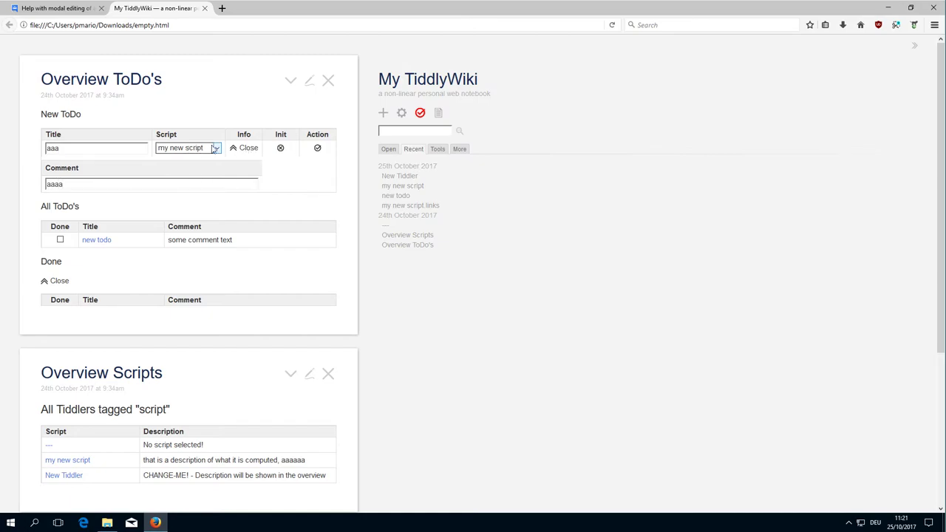
click(319, 149)
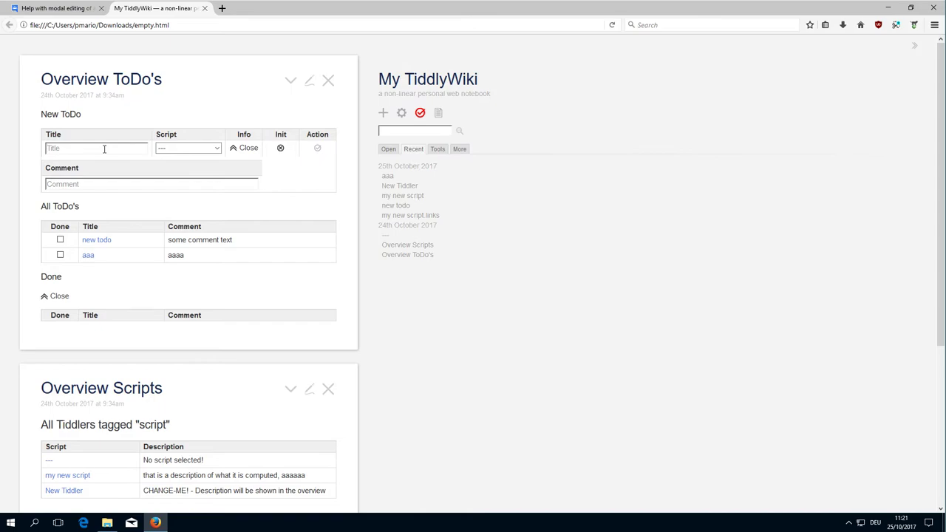
Add todo 'bbb' with comment 'bbbb', assigned to the New Tiddler script
text(bbb)
click(120, 184)
text(bbbb)
click(184, 151)
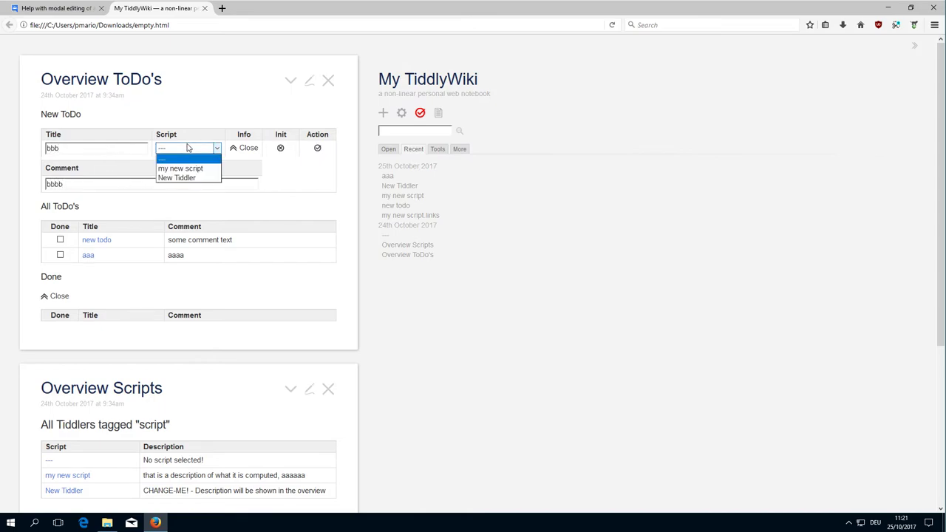
click(190, 179)
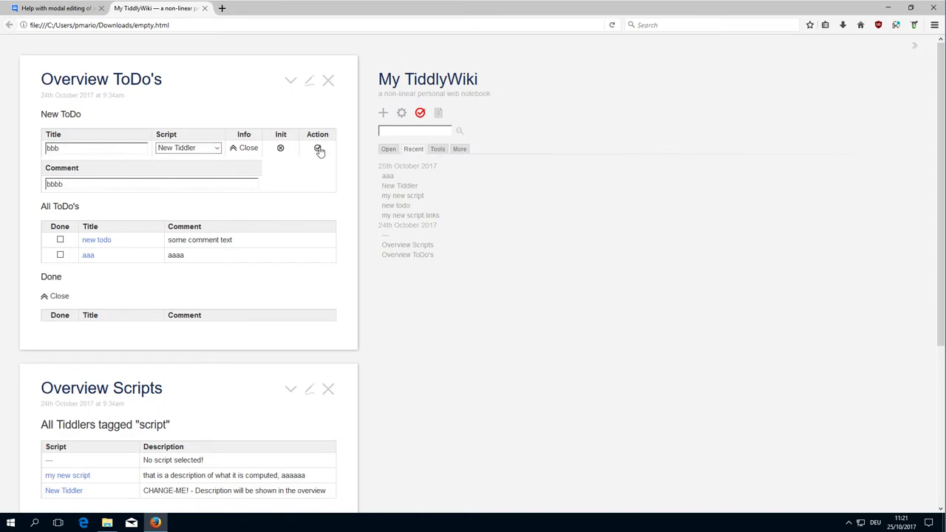
click(318, 149)
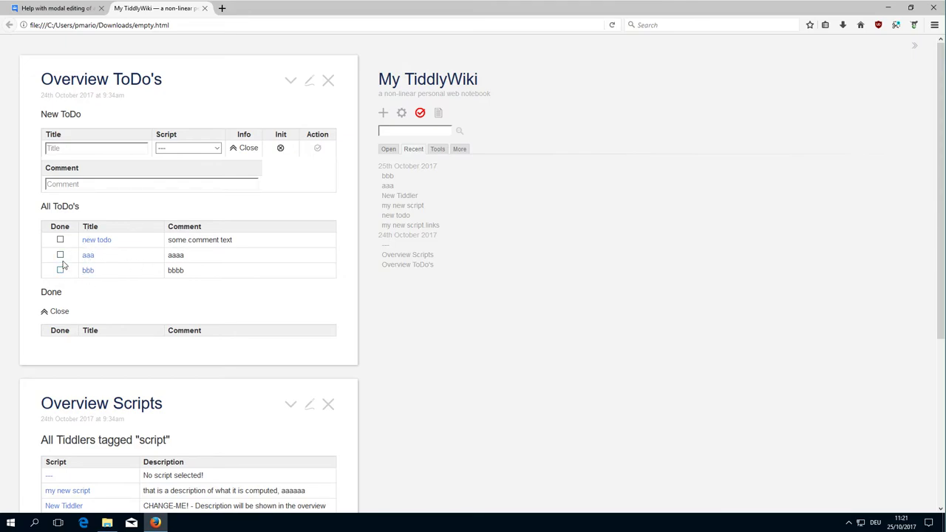
Tick todo 'aaa' as done in All ToDo's and close the Overview ToDo's tiddler
click(61, 255)
scroll(243, 278, down, 3)
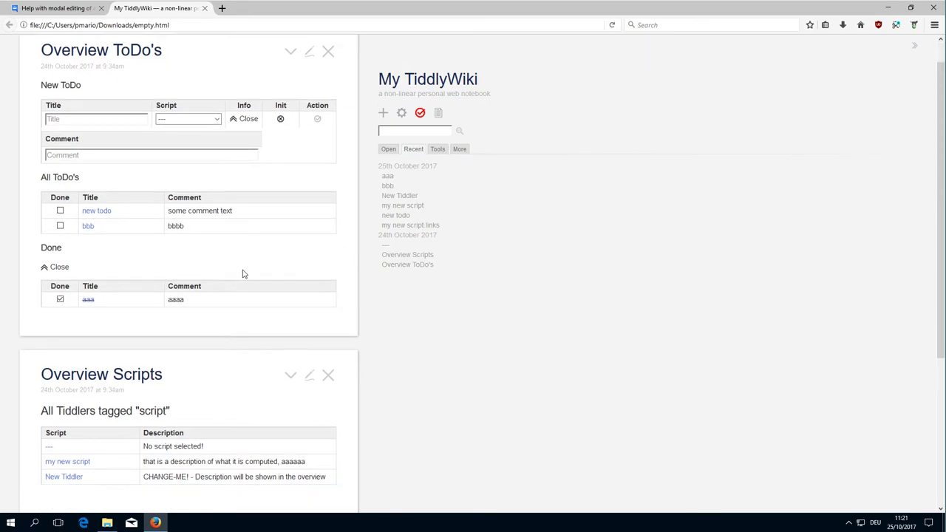
scroll(300, 247, up, 3)
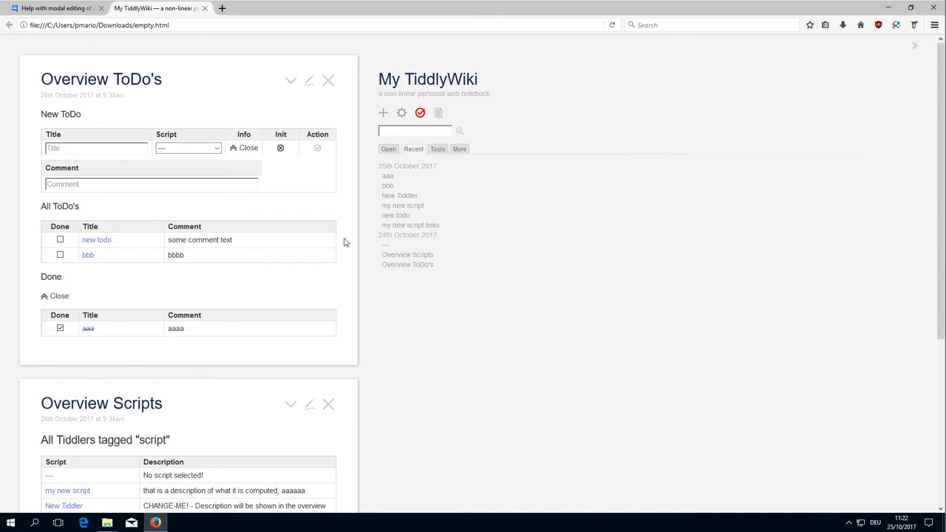
scroll(342, 238, down, 3)
scroll(340, 237, up, 3)
click(328, 80)
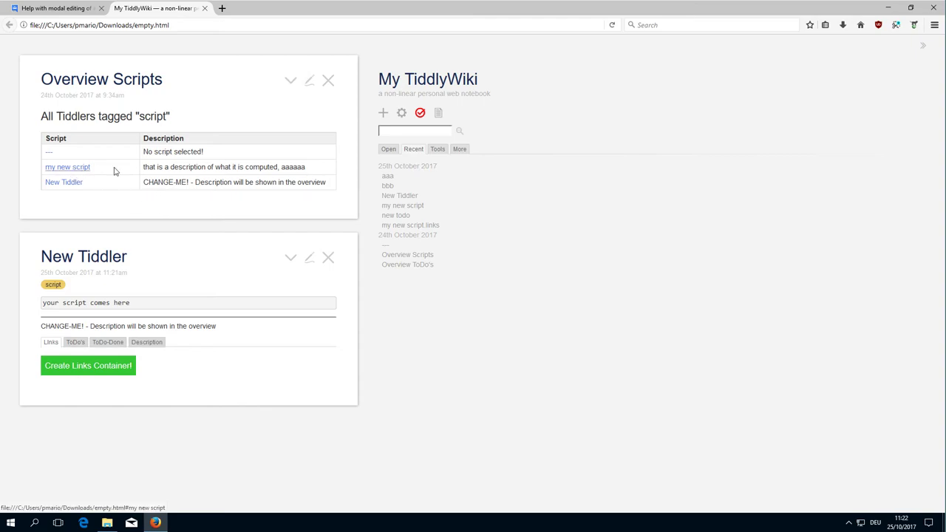
Edit my new script, copying its placeholder code line and pasting it repeatedly
click(63, 167)
scroll(290, 185, up, 3)
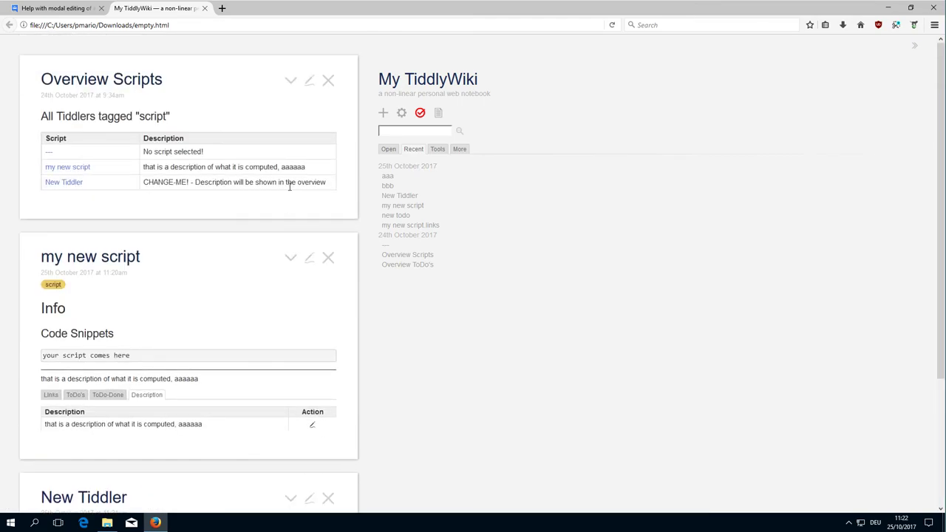
scroll(309, 237, down, 3)
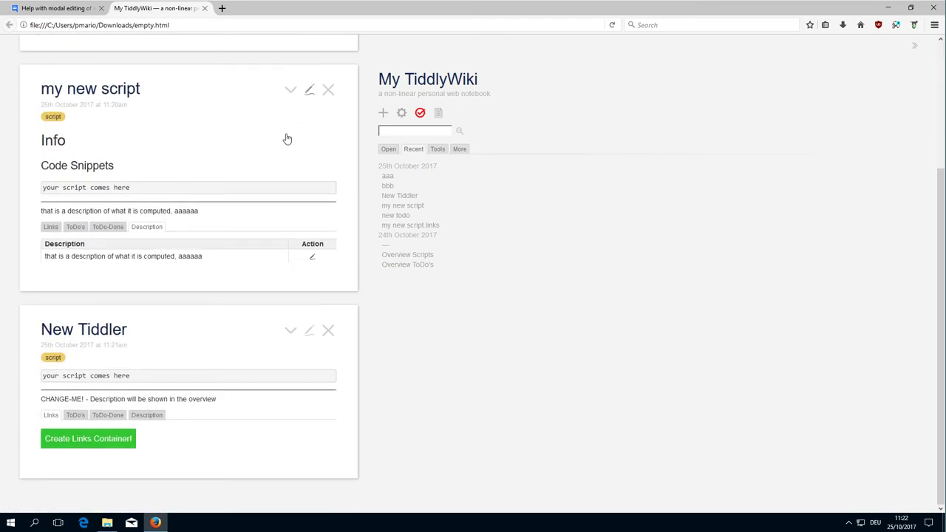
click(309, 89)
click(121, 180)
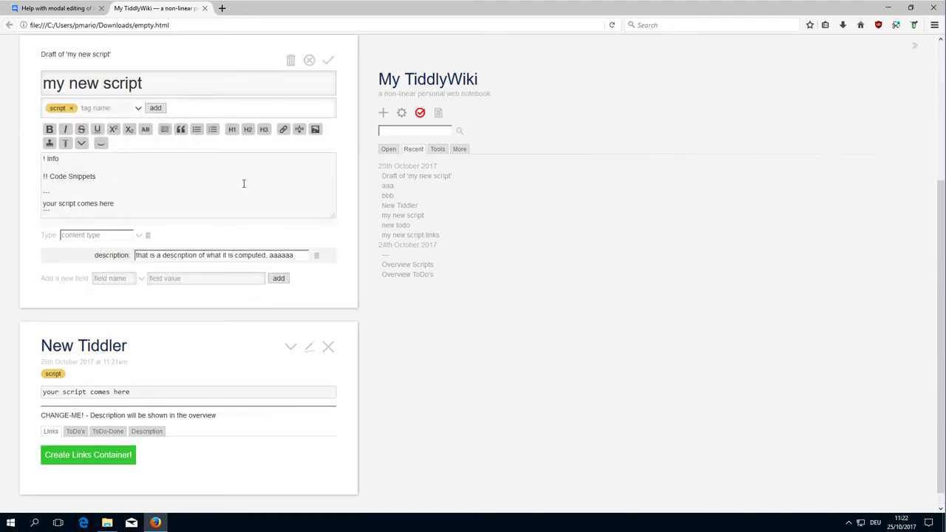
key(Down)
key(shift+End)
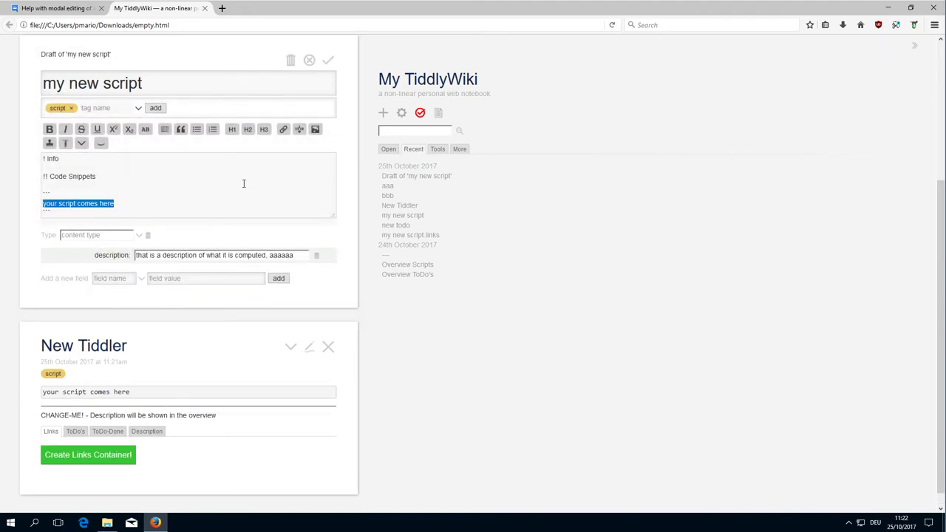
key(ctrl+c)
key(ctrl+v)
key(ctrl+v)
key(ctrl+v)
key(ctrl+v)
key(ctrl+v)
key(ctrl+v)
key(ctrl+v)
key(ctrl+v)
key(ctrl+v)
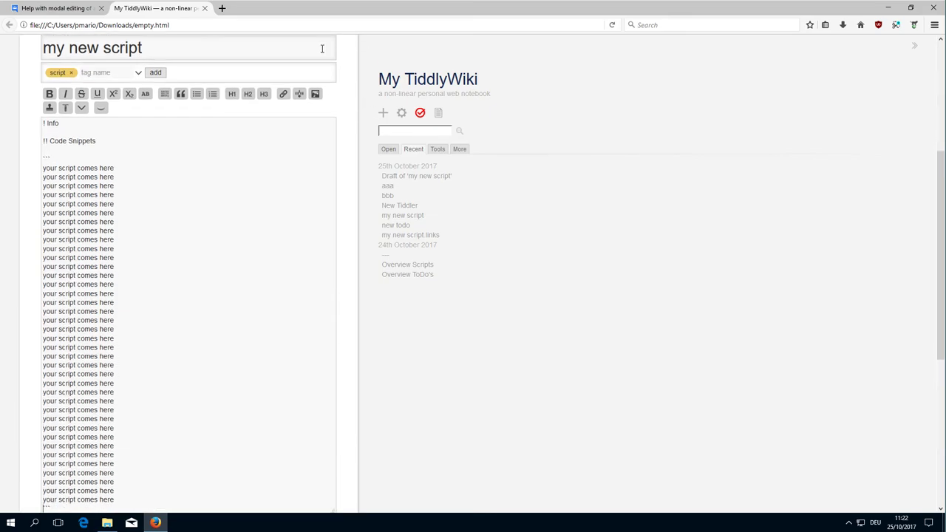
Save the lengthened script and scroll through its long code snippet
scroll(367, 74, up, 4)
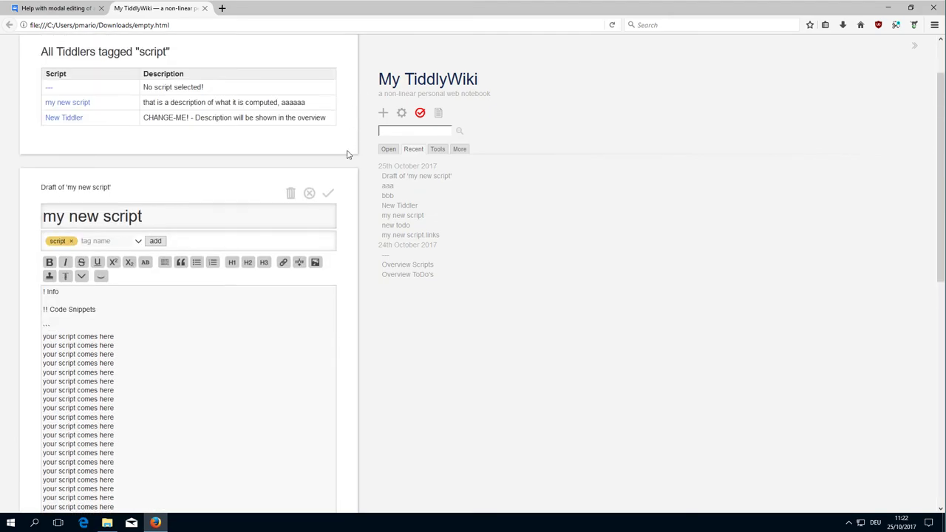
click(330, 195)
scroll(266, 203, down, 6)
scroll(240, 202, down, 3)
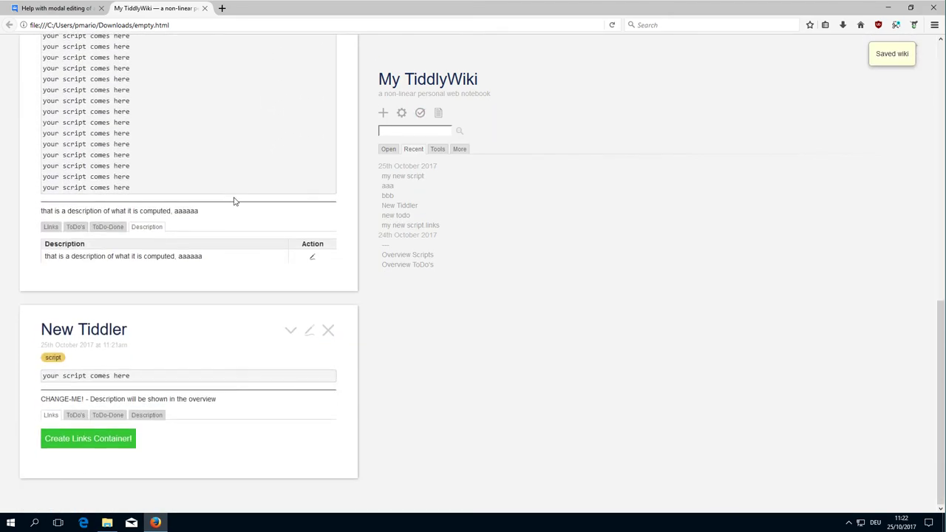
scroll(234, 201, up, 5)
scroll(234, 201, up, 3)
scroll(235, 200, down, 3)
scroll(238, 200, up, 3)
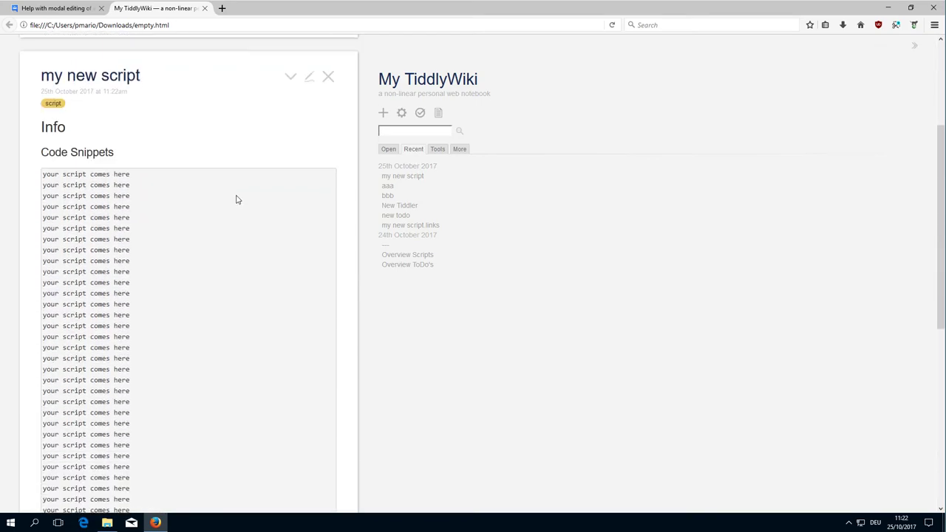
scroll(237, 200, up, 4)
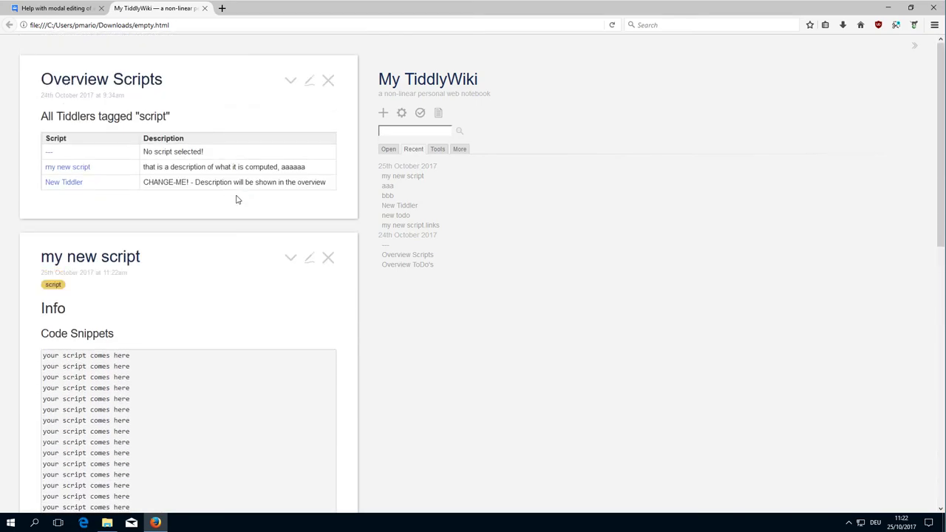
In Script Manager settings, set pre max-height to 10em and enable the optional fold bars
click(401, 113)
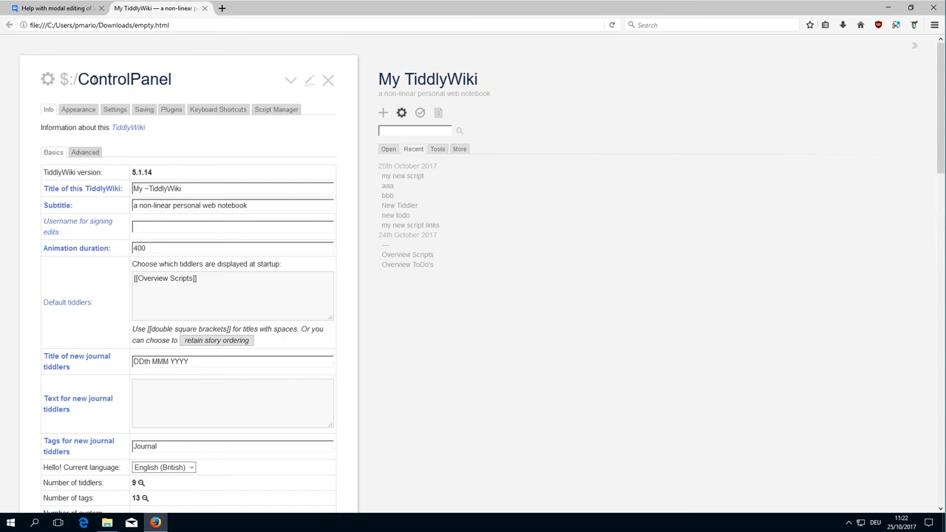
click(277, 110)
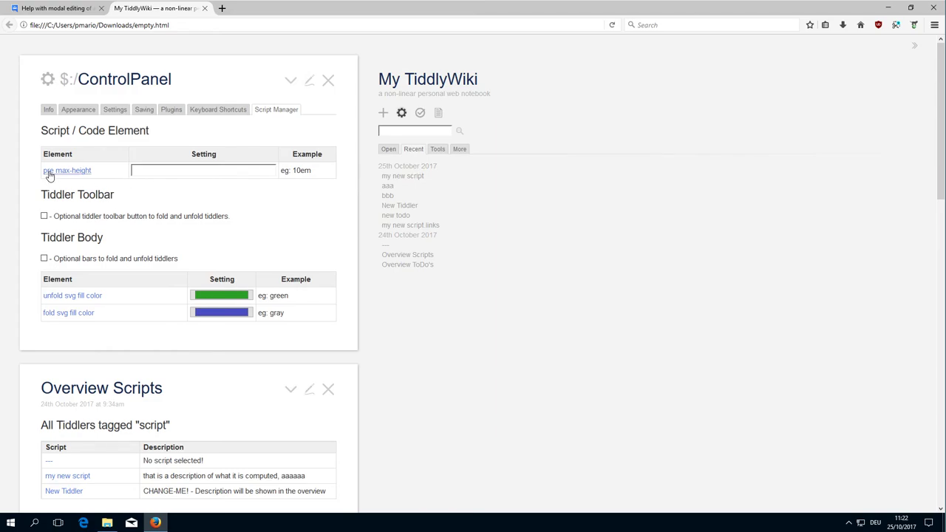
click(173, 173)
text(0em)
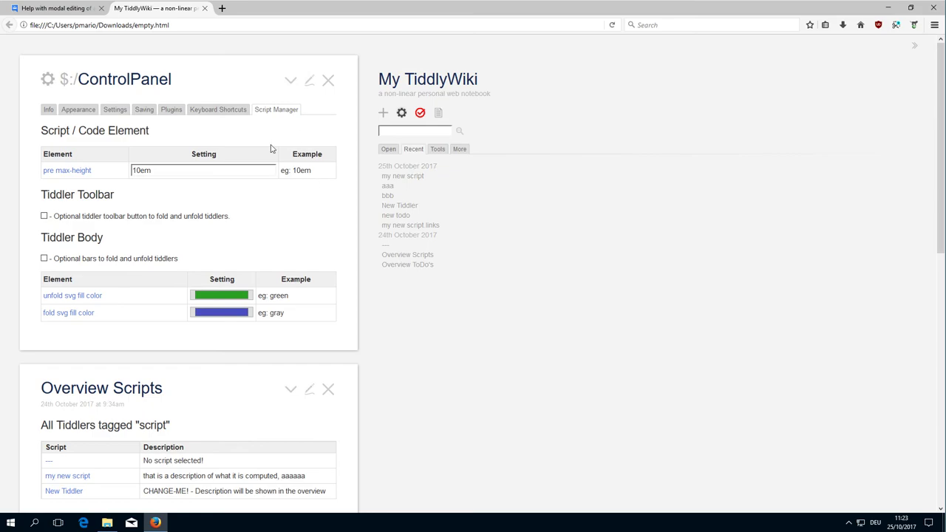
click(44, 259)
Fold and unfold the ControlPanel with the new fold bar, then close it
click(30, 205)
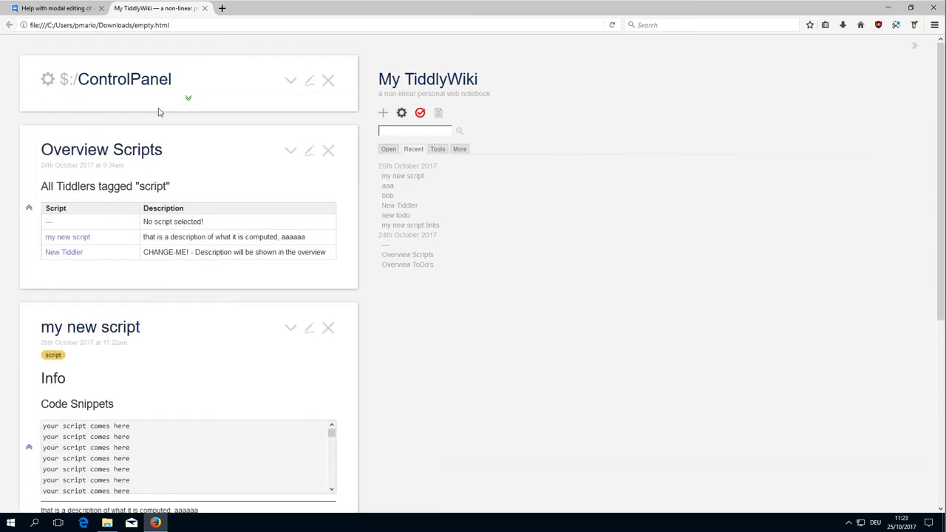
click(189, 98)
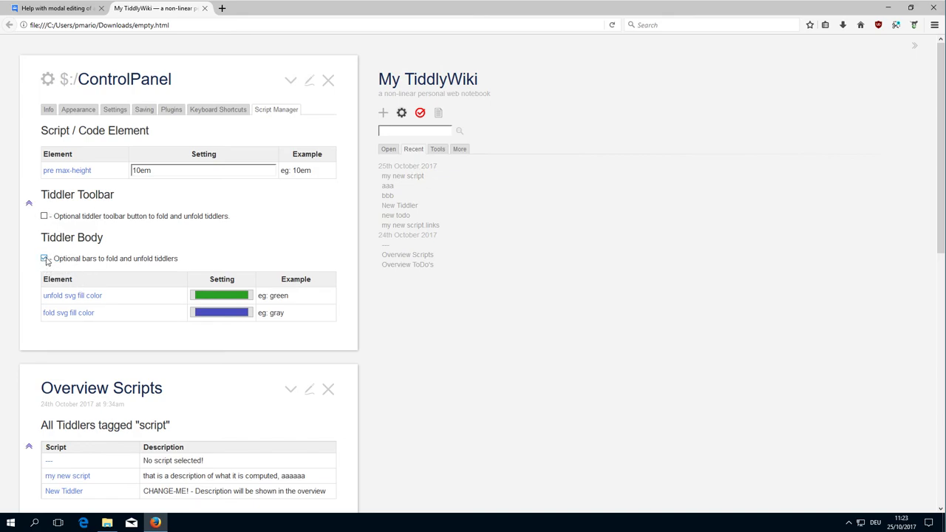
click(328, 80)
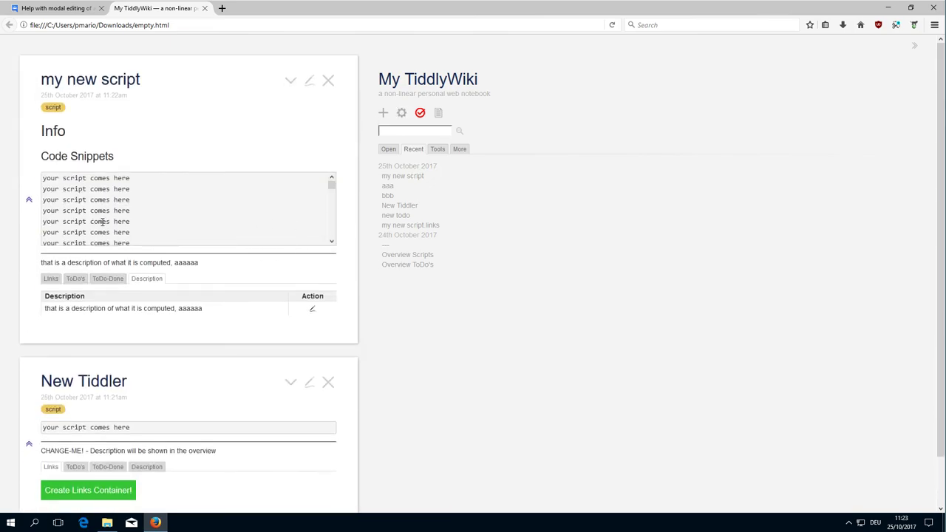
Fold and unfold my new script's Code Snippets section, then scroll through its height-capped code box
click(29, 195)
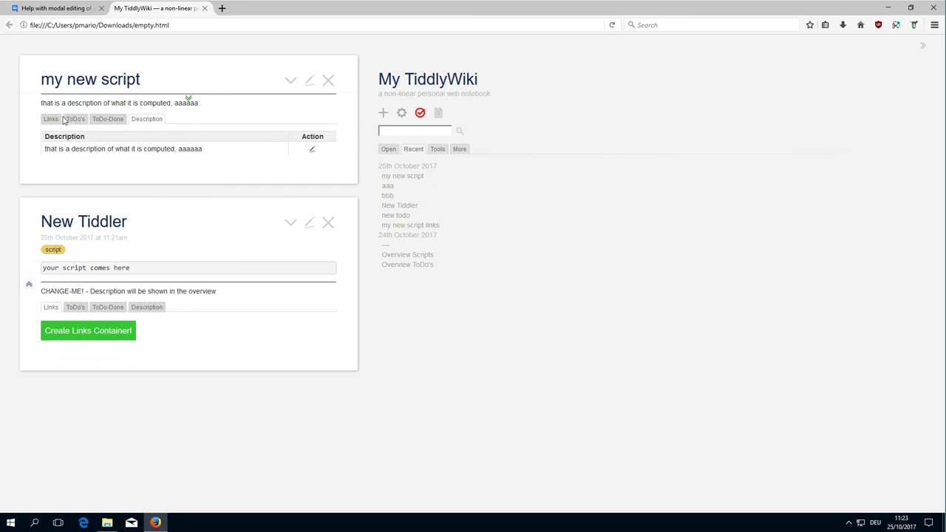
click(191, 102)
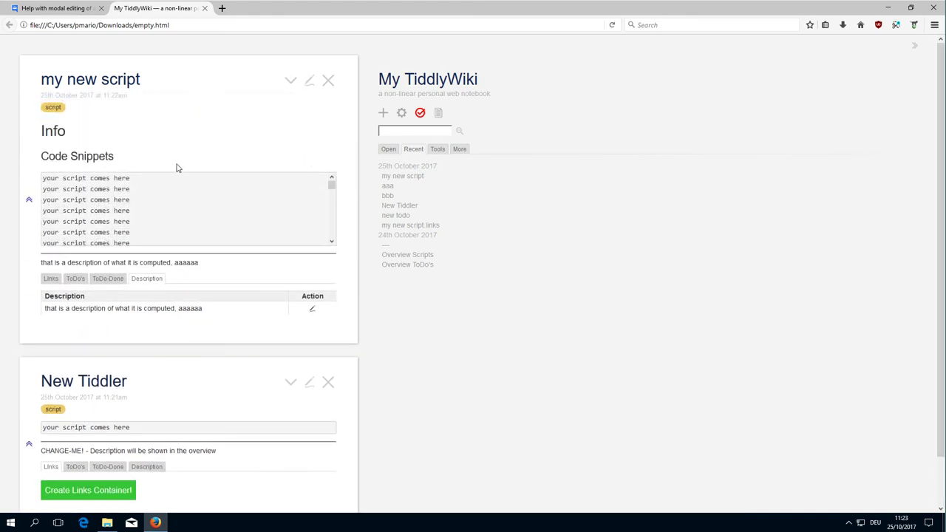
scroll(230, 207, down, 3)
scroll(230, 207, down, 2)
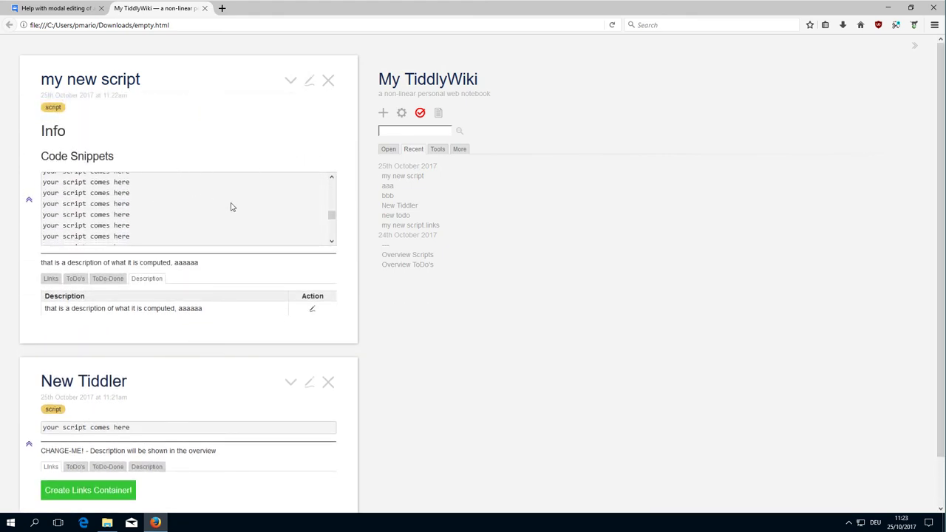
scroll(230, 207, down, 3)
scroll(230, 207, up, 3)
scroll(230, 207, up, 4)
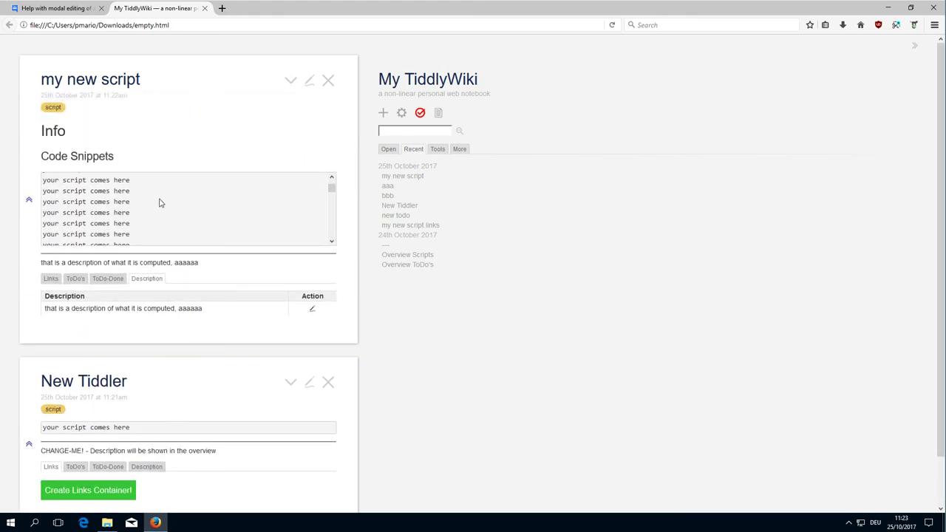
Switch my new script to its Links list and unfold the Code Snippets section again
click(29, 201)
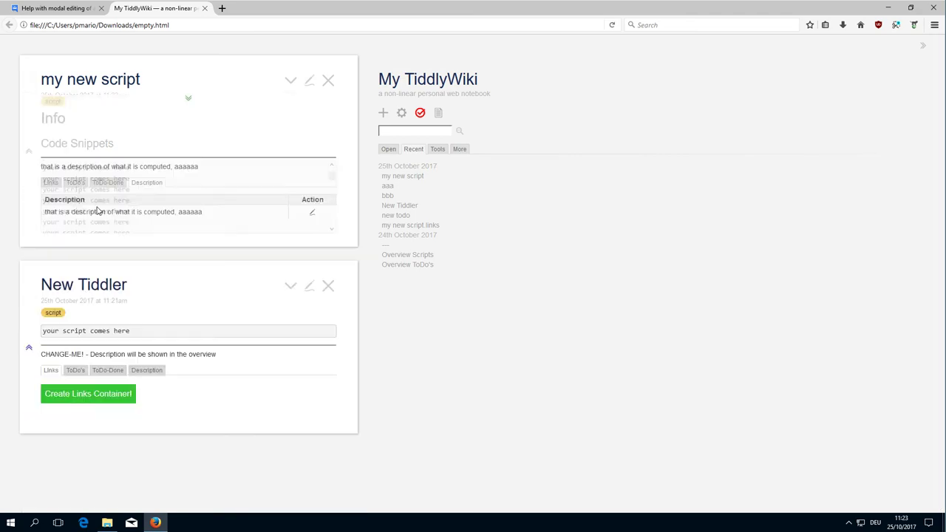
click(51, 118)
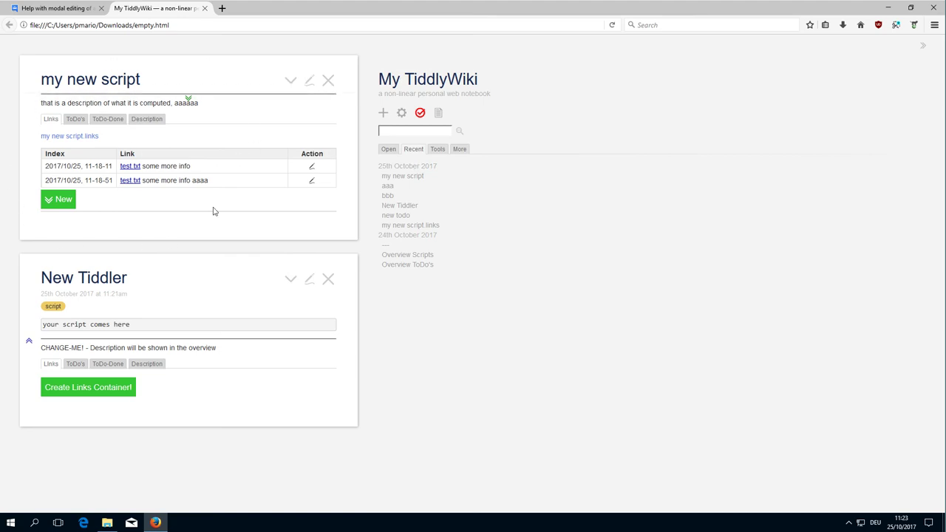
click(187, 99)
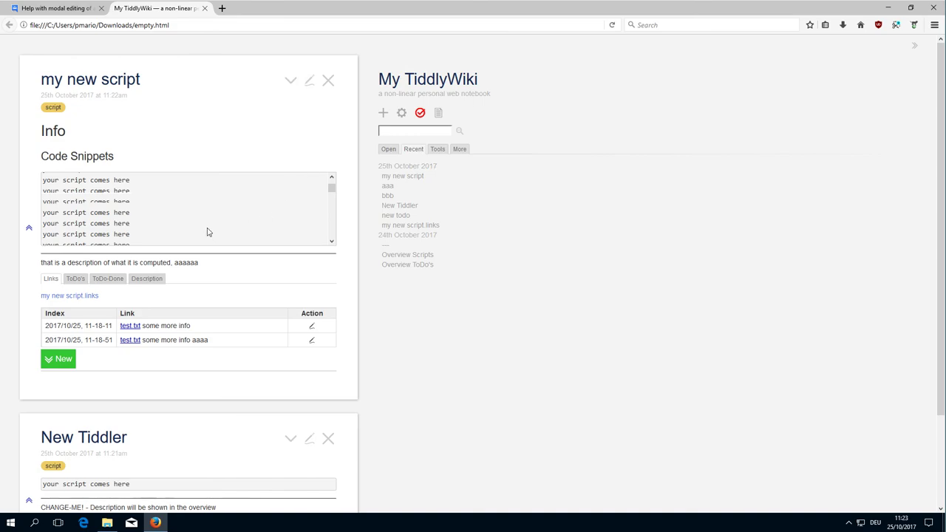
scroll(208, 232, up, 1)
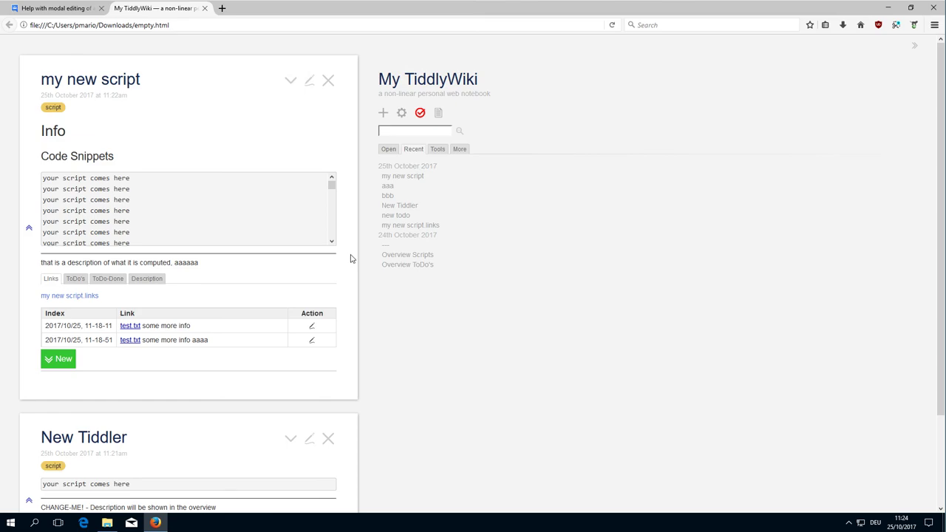
List system tiddlers under the sidebar's Tools > More, including the $:/config script-manager entries
click(439, 153)
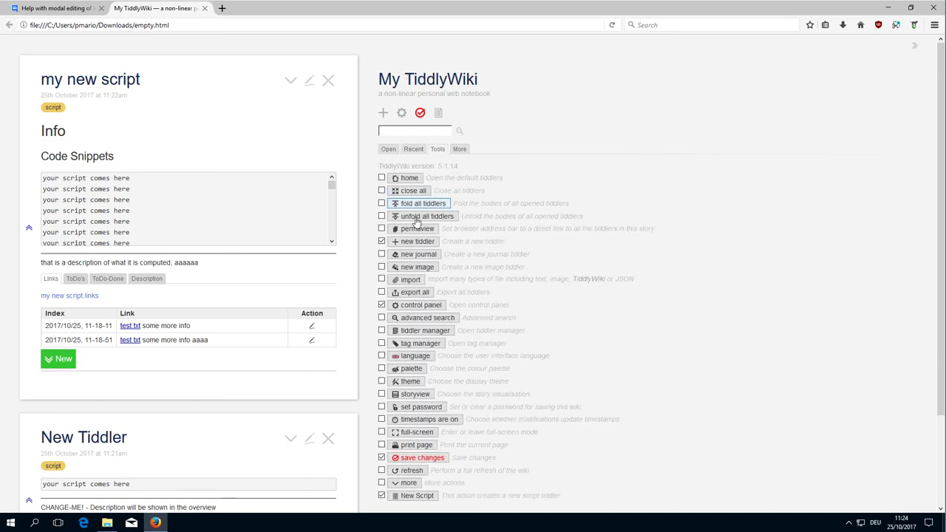
click(460, 150)
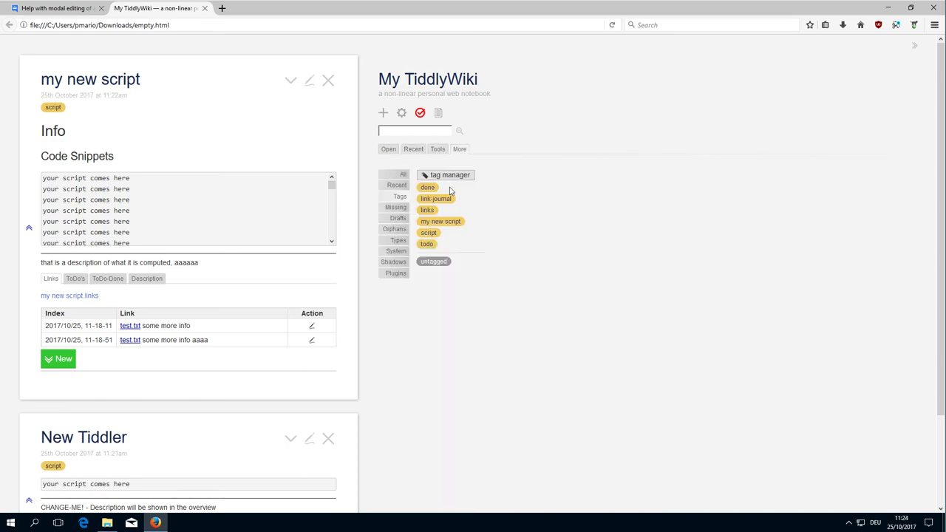
click(399, 265)
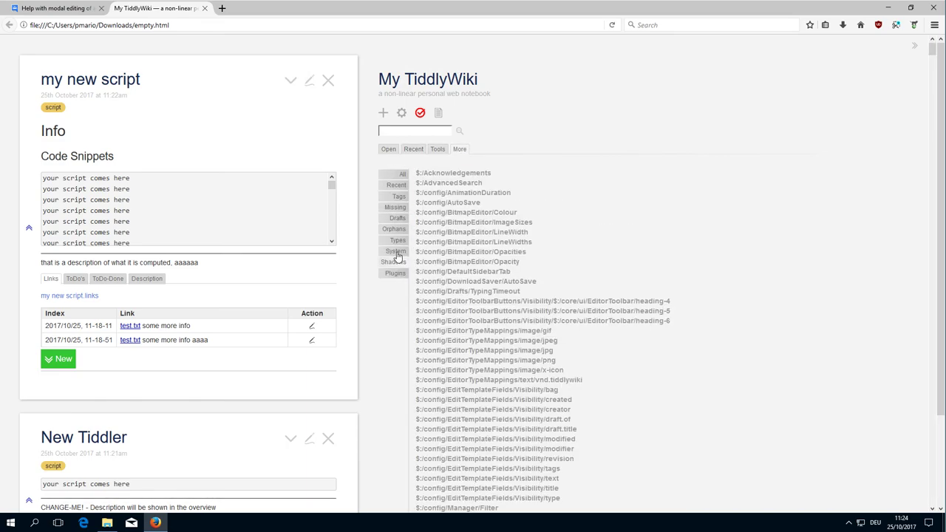